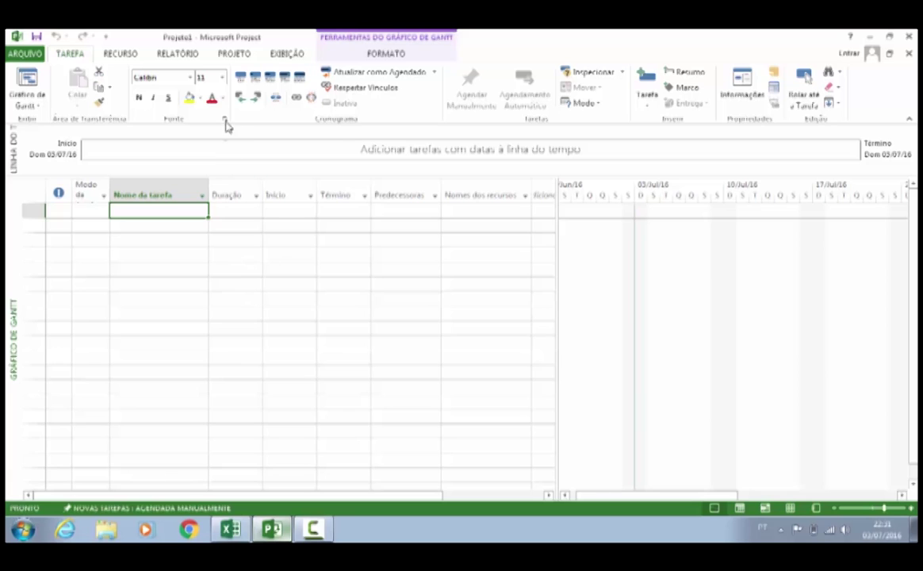
- Review the schedule options from the project's working-time settings, examining the choices for the default start time
{"action": "left_click", "coordinate": [235, 55]}
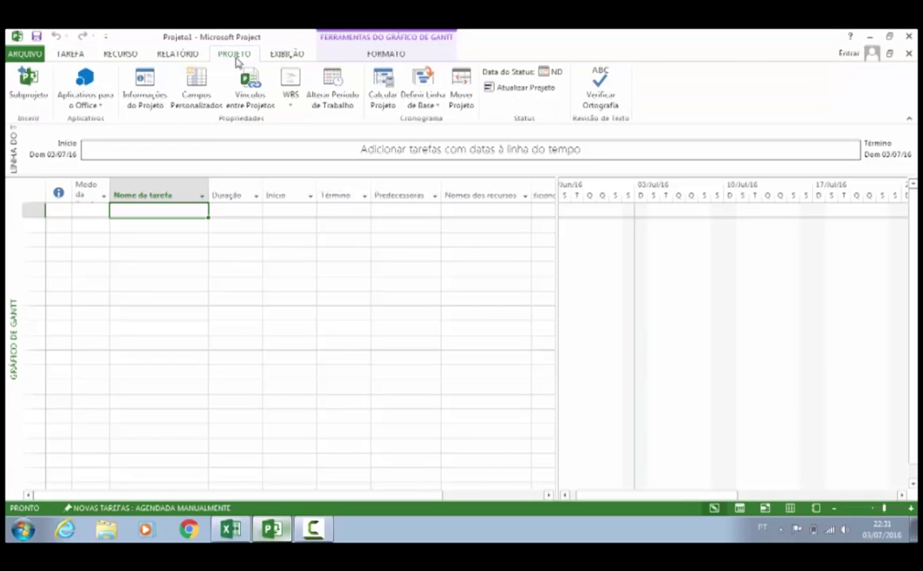
{"action": "left_click", "coordinate": [331, 87]}
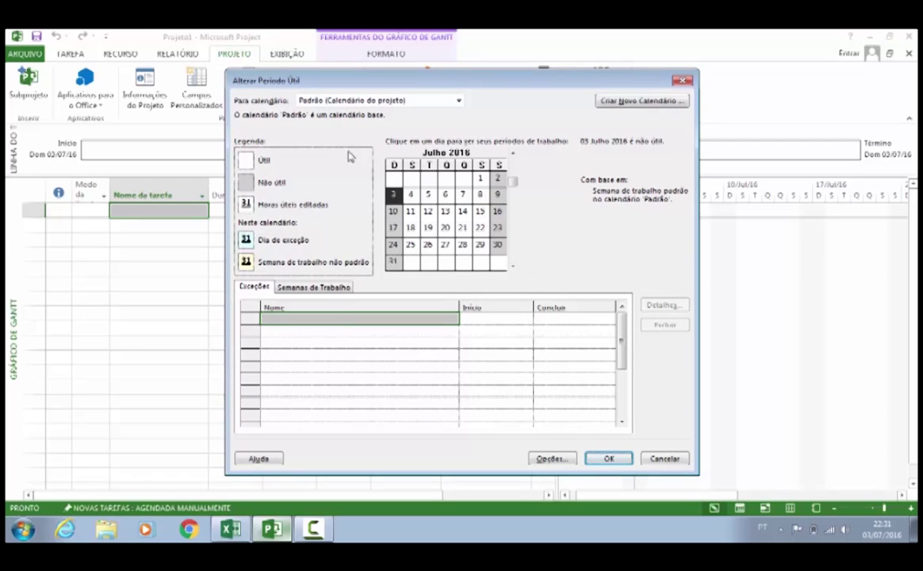
{"action": "left_click", "coordinate": [543, 460]}
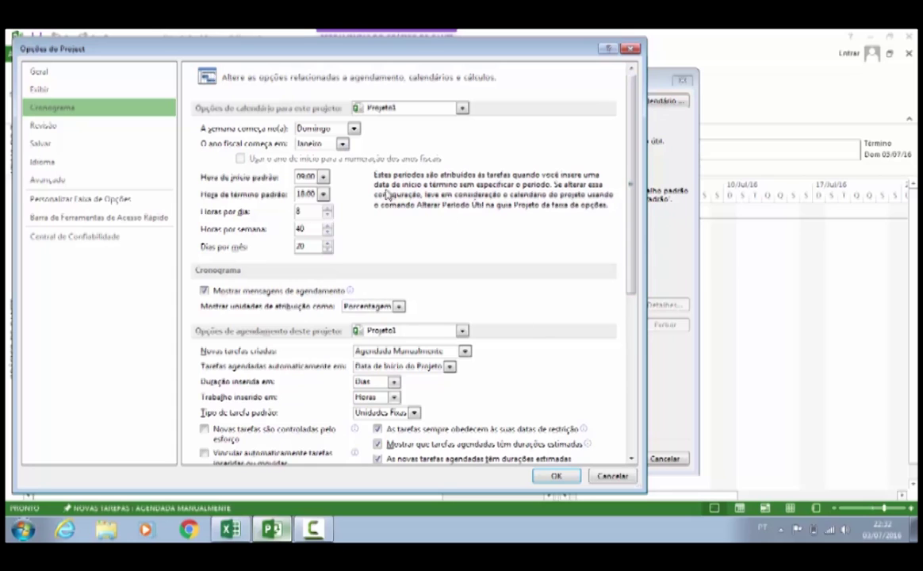
{"action": "left_click", "coordinate": [324, 178]}
{"action": "left_click", "coordinate": [324, 180]}
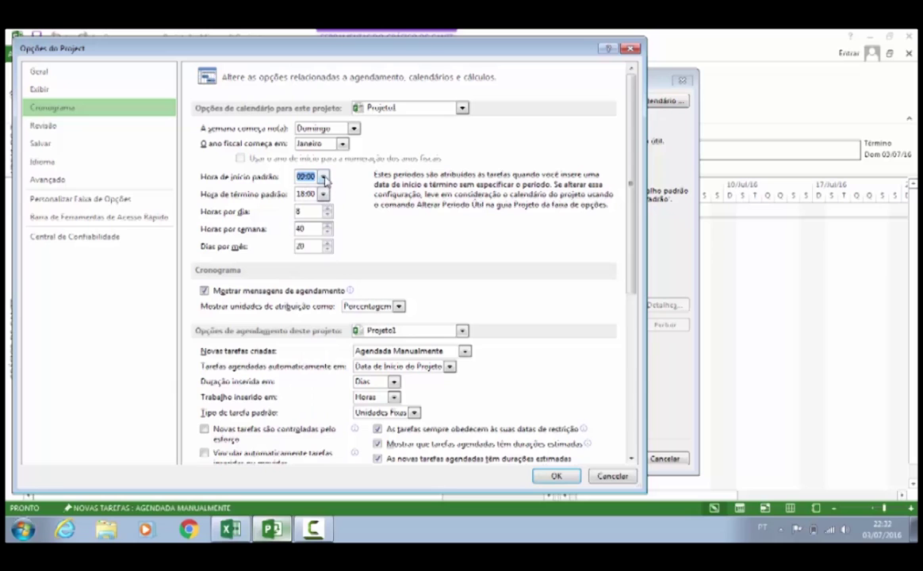
{"action": "left_click", "coordinate": [324, 178]}
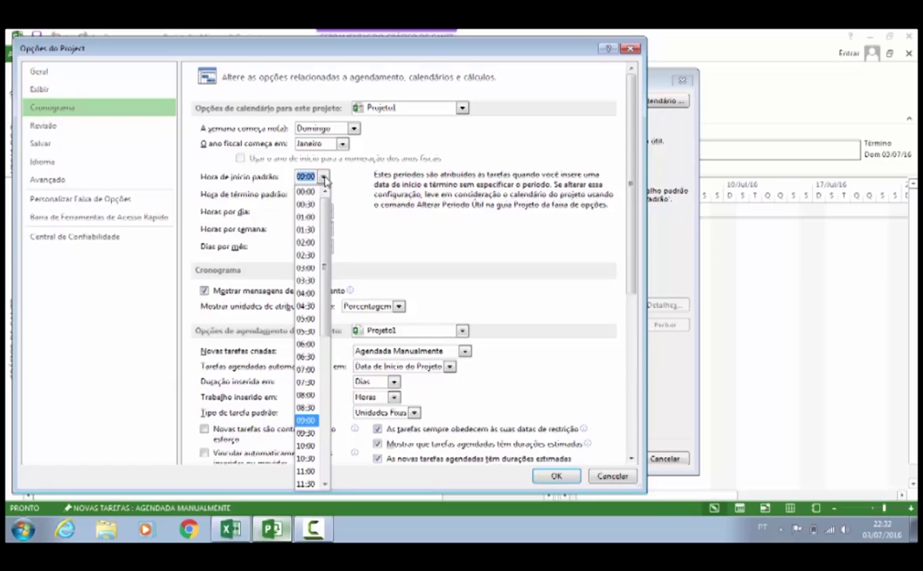
{"action": "left_click", "coordinate": [324, 178]}
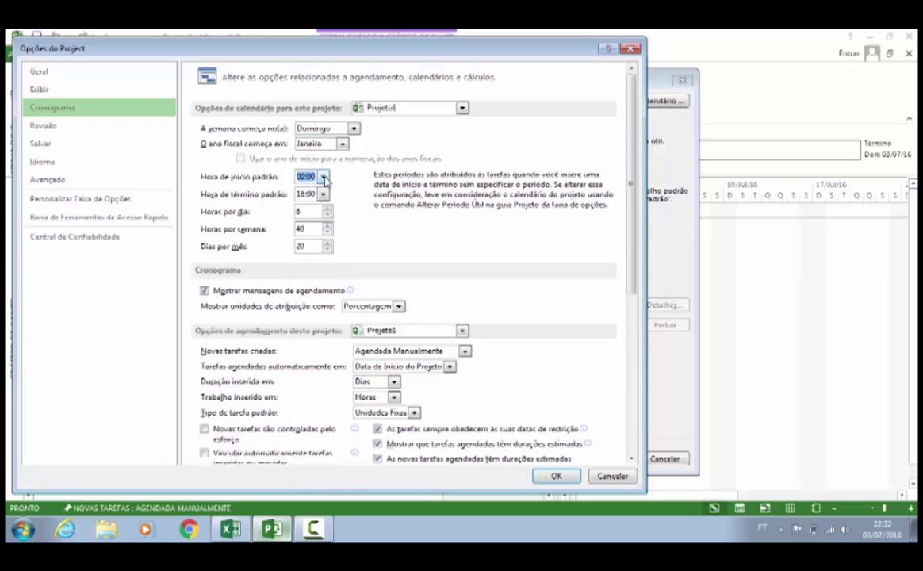
{"action": "left_click", "coordinate": [323, 178]}
{"action": "left_click", "coordinate": [324, 179]}
{"action": "left_click", "coordinate": [557, 476]}
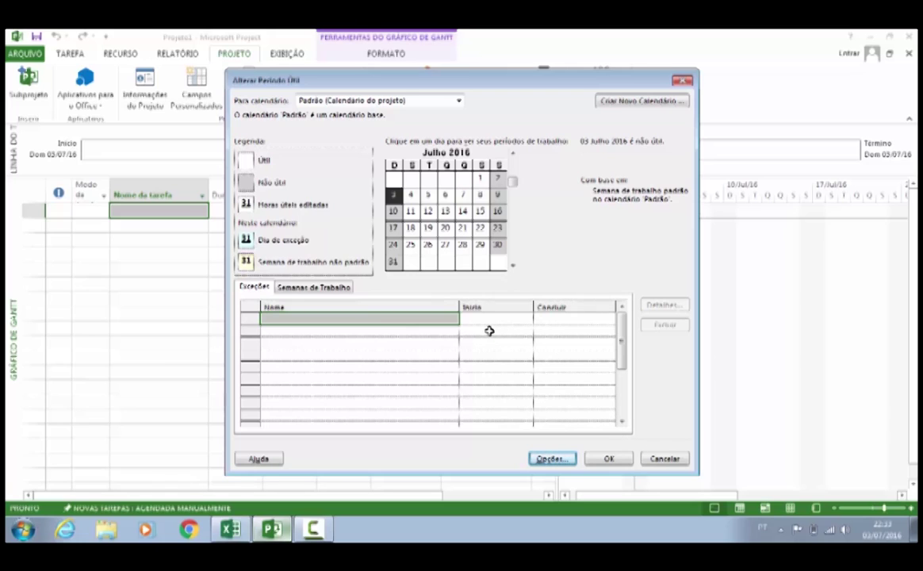
{"action": "left_click", "coordinate": [608, 460]}
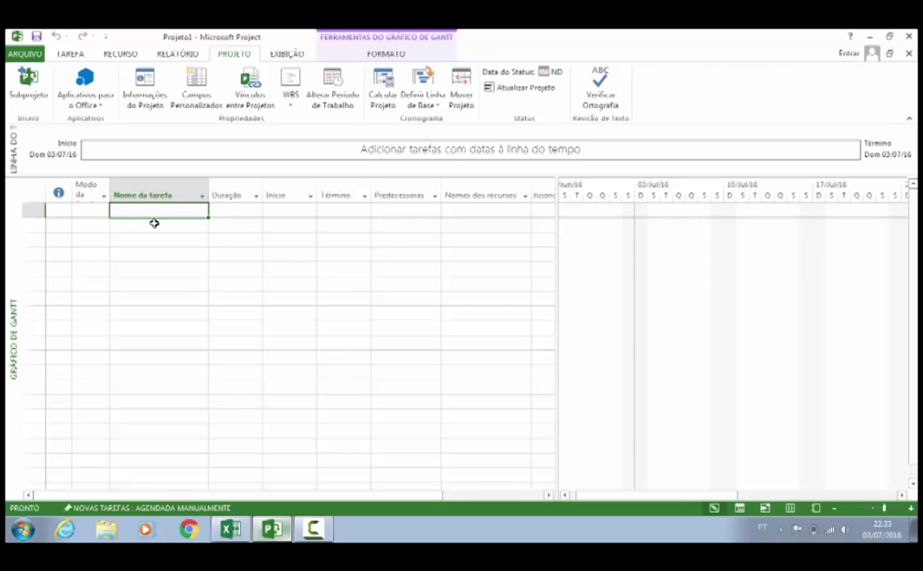
- Set new tasks to be automatically scheduled (Agendado Automaticamente)
{"action": "left_click_drag", "start_coordinate": [55, 211], "coordinate": [459, 468]}
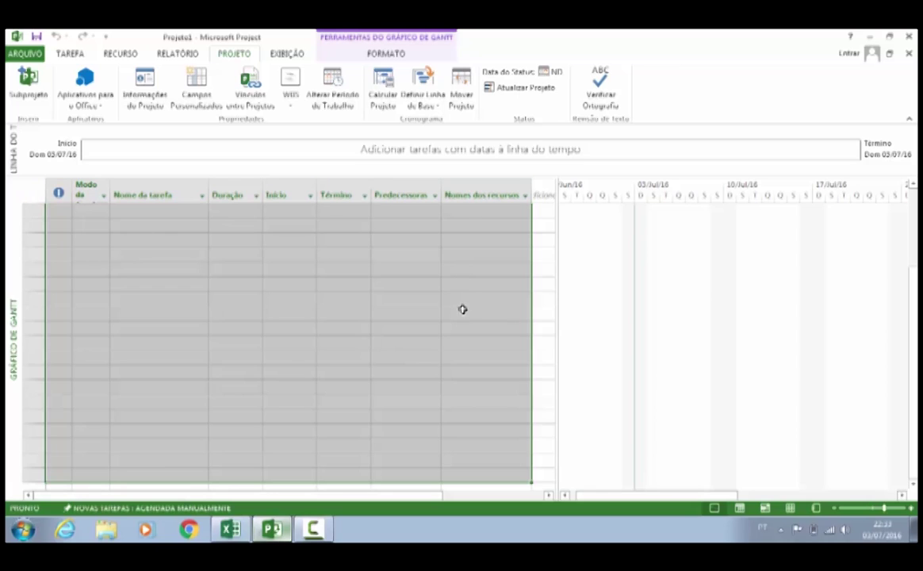
{"action": "left_click", "coordinate": [164, 513]}
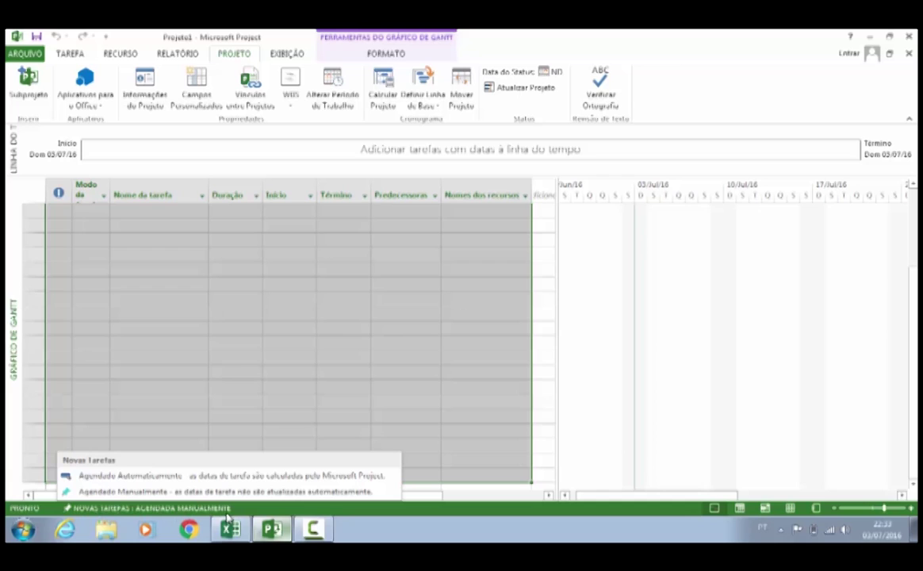
{"action": "left_click", "coordinate": [160, 479]}
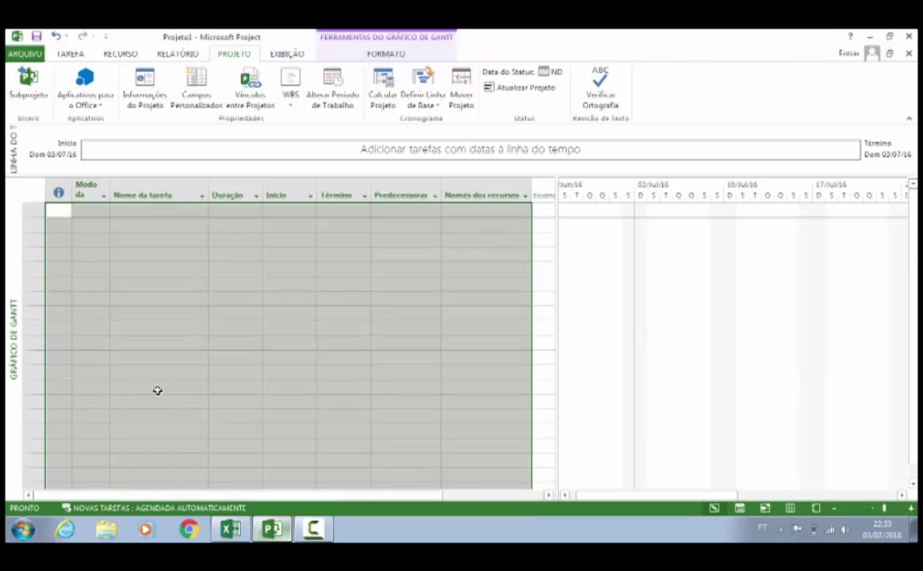
{"action": "left_click", "coordinate": [161, 261]}
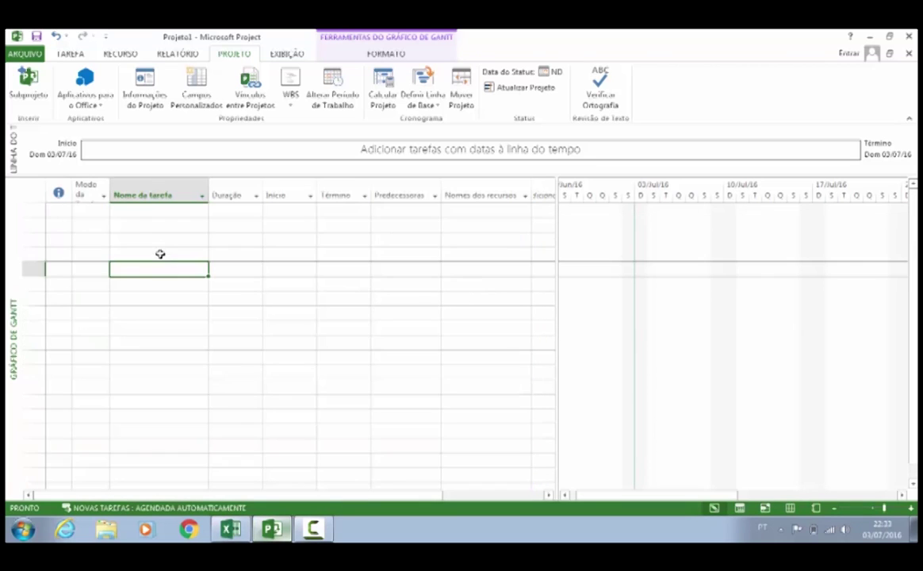
- Switch to the Excel budget workbook and copy the service descriptions from SERVIÇOS PRELIMINARES through ALVENARIA DE EMBASAMENTO, cells B9 to B26
{"action": "left_click", "coordinate": [154, 210]}
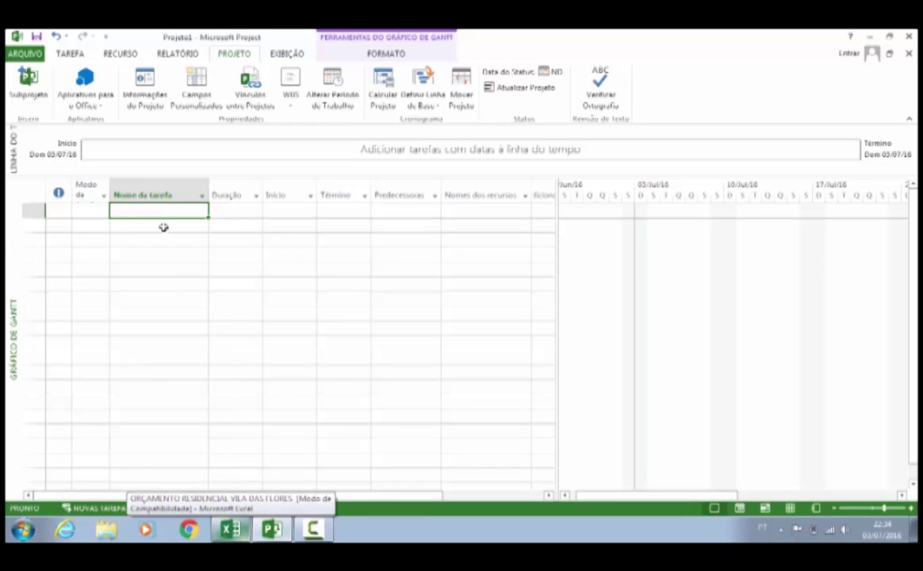
{"action": "left_click", "coordinate": [243, 530]}
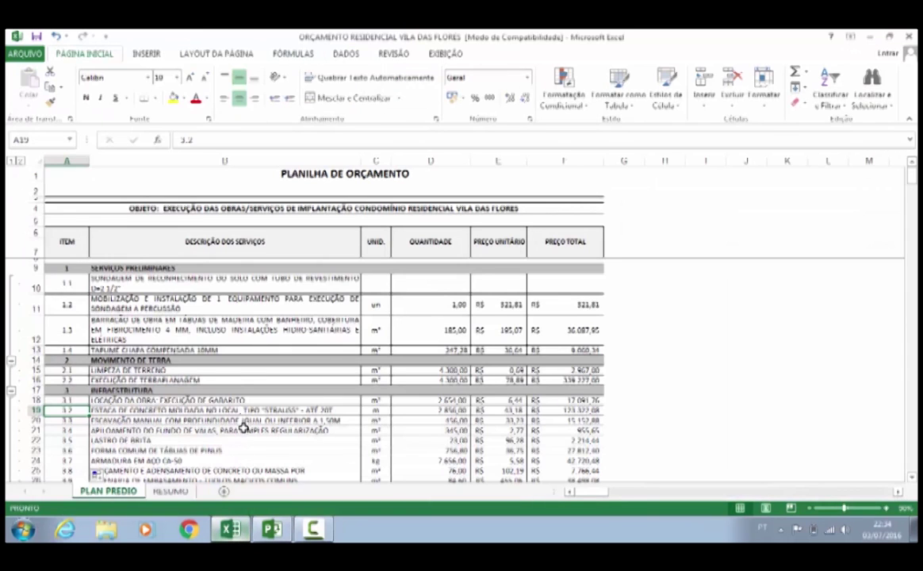
{"action": "scroll", "coordinate": [212, 317], "scroll_direction": "down", "scroll_amount": 5}
{"action": "scroll", "coordinate": [213, 317], "scroll_direction": "up", "scroll_amount": 5}
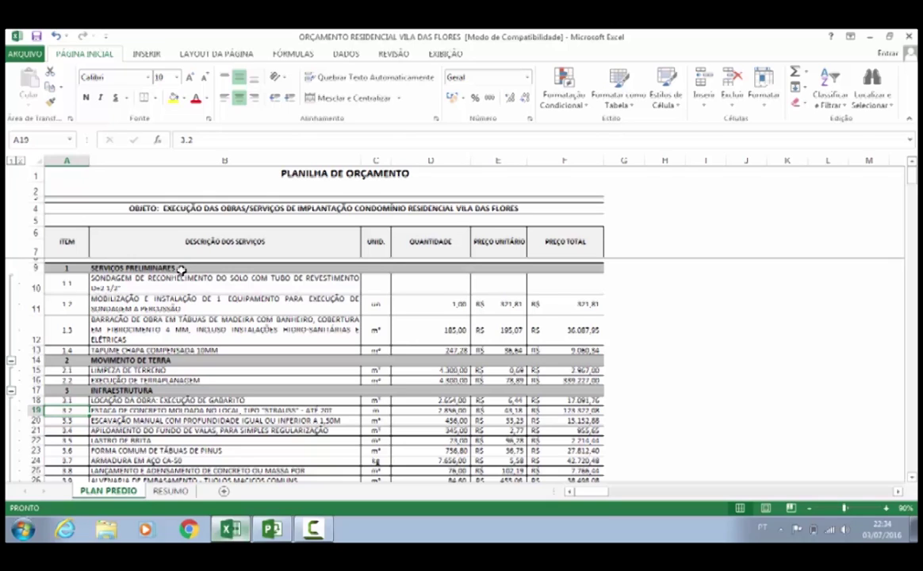
{"action": "mouse_move", "coordinate": [184, 268]}
{"action": "left_mouse_down"}
{"action": "mouse_move", "coordinate": [213, 500]}
{"action": "mouse_move", "coordinate": [206, 441]}
{"action": "left_mouse_up"}
{"action": "key", "text": "ctrl+c"}
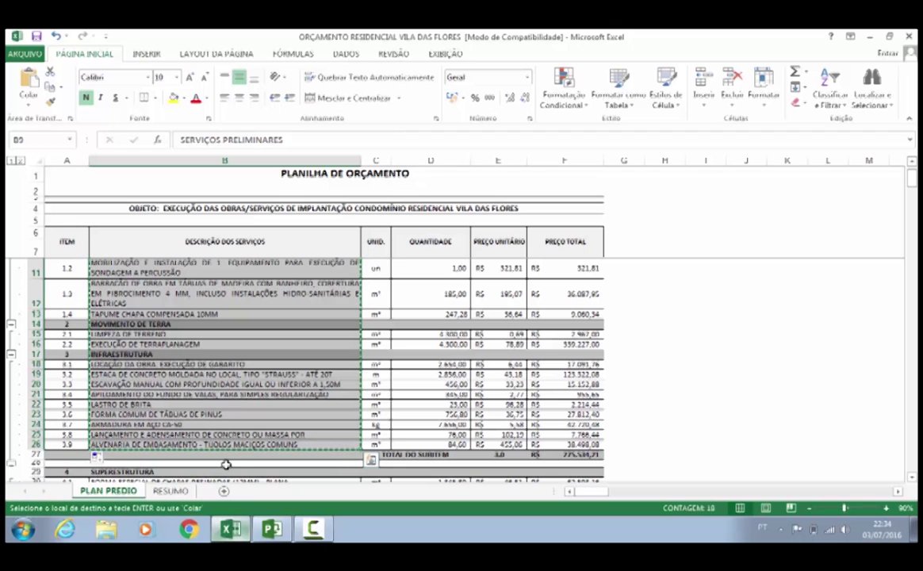
- Switch back to Microsoft Project and paste the copied services as task names starting in the first row
{"action": "left_click", "coordinate": [258, 527]}
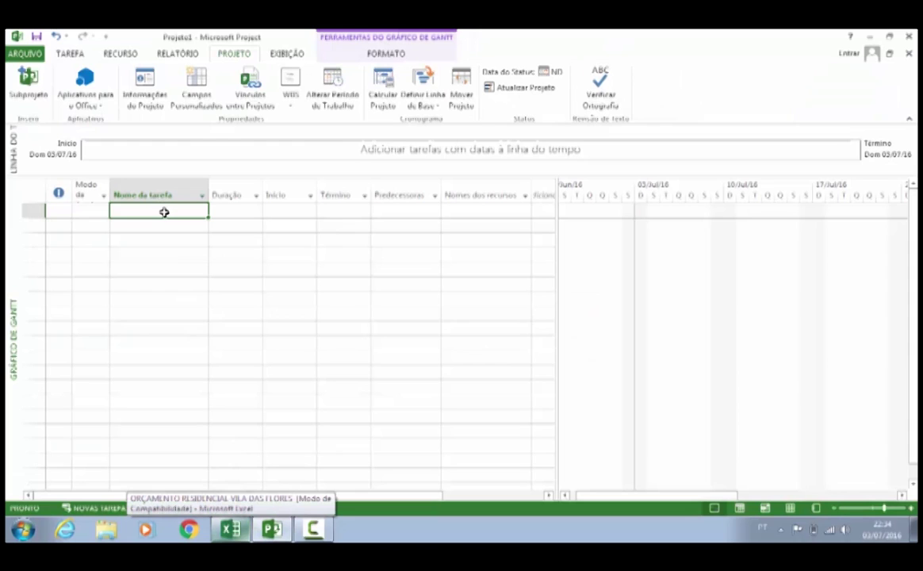
{"action": "key", "text": "ctrl+v"}
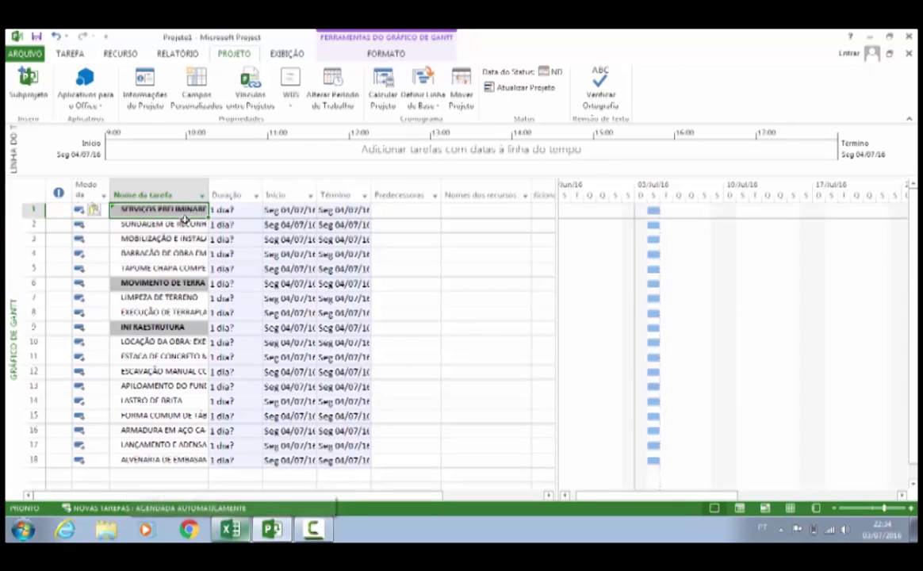
{"action": "key", "text": "Return"}
{"action": "key", "text": "Down"}
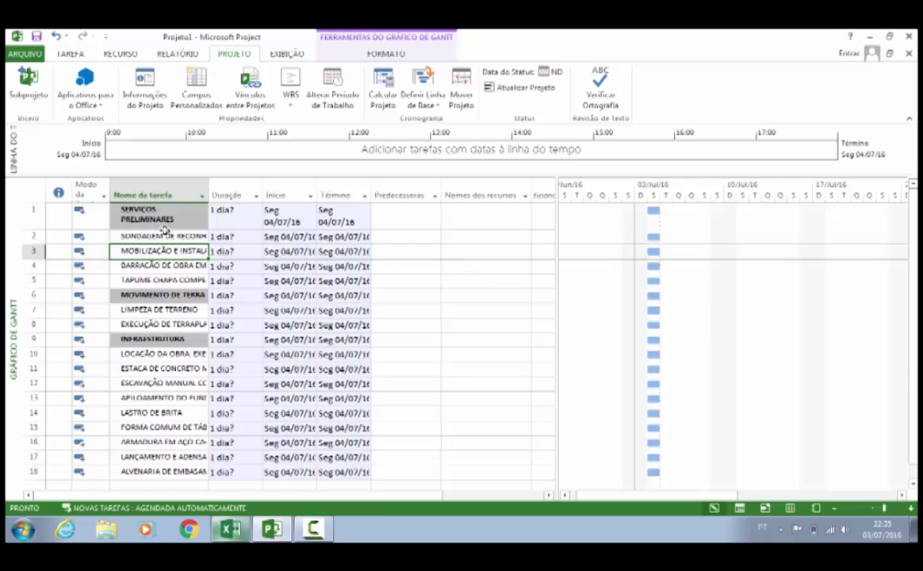
- Widen the Nome da tarefa column so that the long task names are readable
{"action": "left_click", "coordinate": [287, 413]}
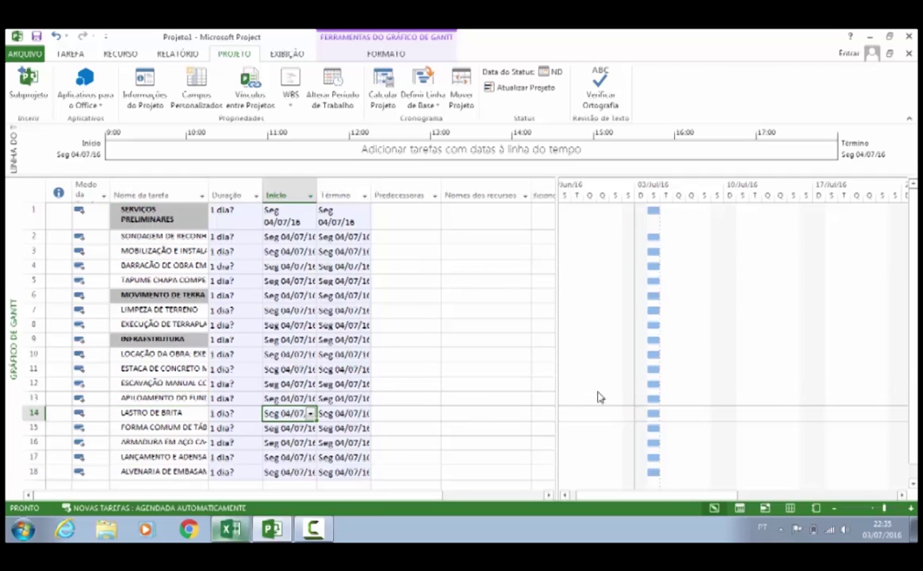
{"action": "left_click", "coordinate": [471, 295]}
{"action": "left_click", "coordinate": [406, 250]}
{"action": "left_click", "coordinate": [401, 236]}
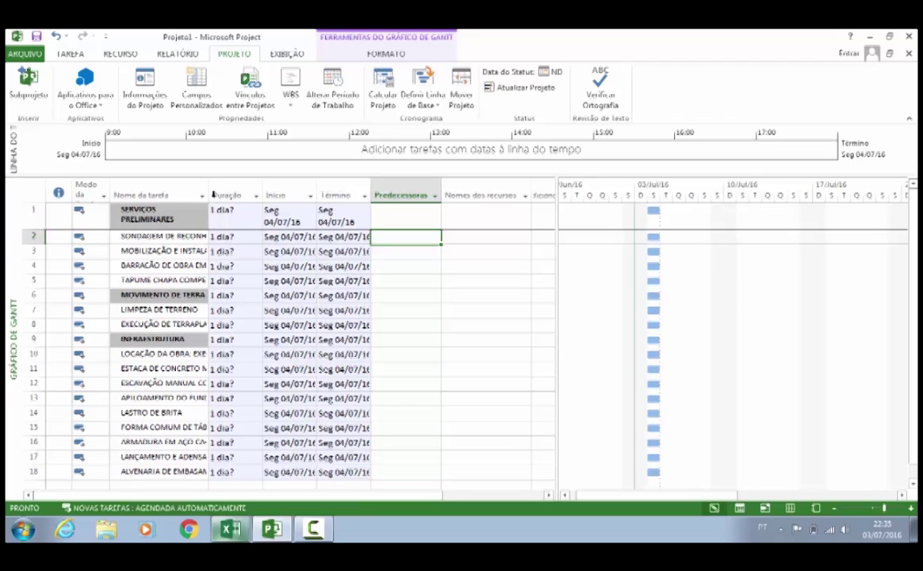
{"action": "left_click_drag", "start_coordinate": [207, 186], "coordinate": [321, 185]}
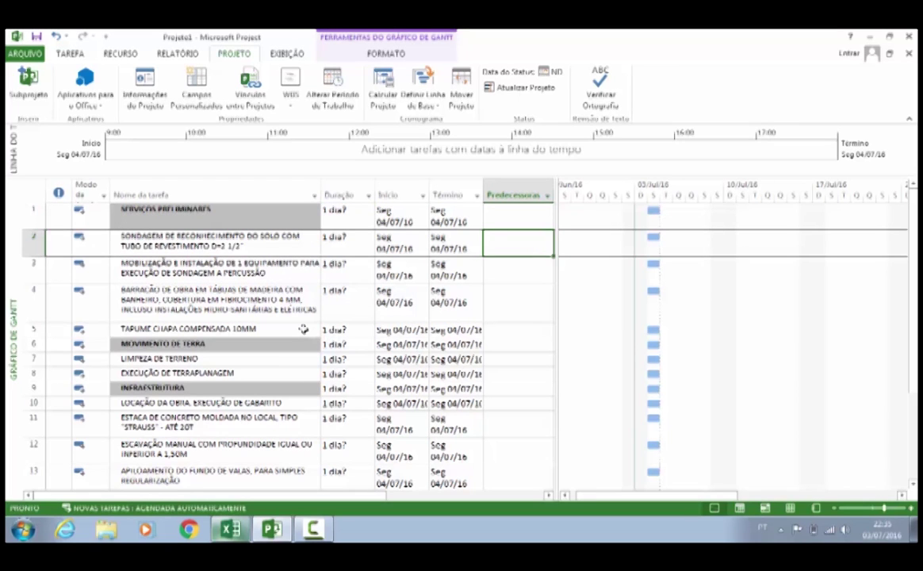
- Insert a new task above MOBILIZAÇÃO E INSTALAÇÃO and paste the SONDAGEM DE RECONHECIMENTO DO SOLO name into it
{"action": "right_click", "coordinate": [201, 273]}
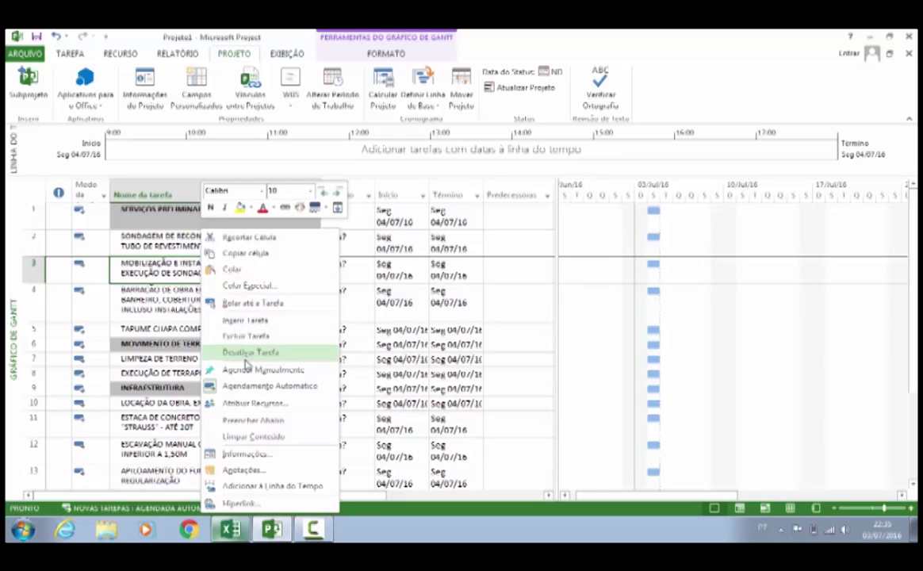
{"action": "left_click", "coordinate": [245, 320]}
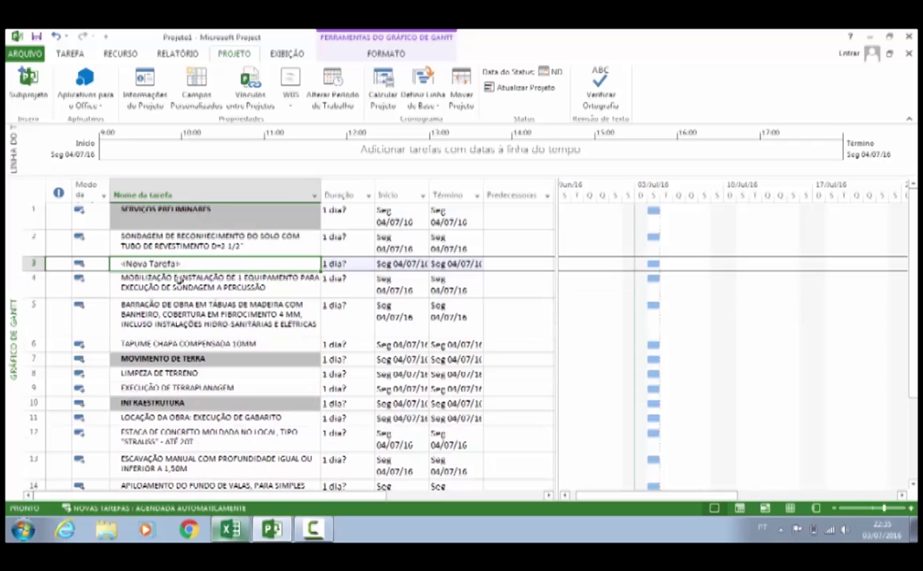
{"action": "key", "text": "Down"}
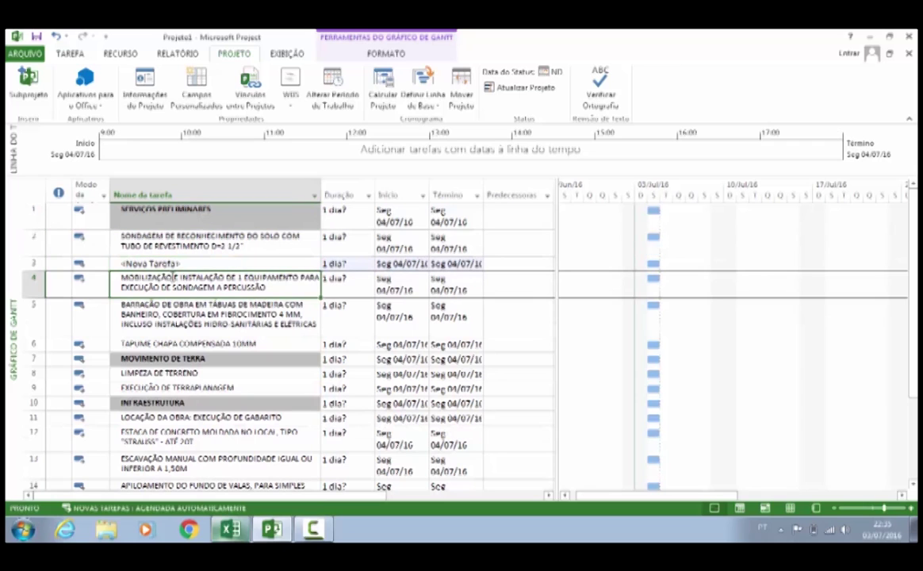
{"action": "left_click", "coordinate": [166, 242]}
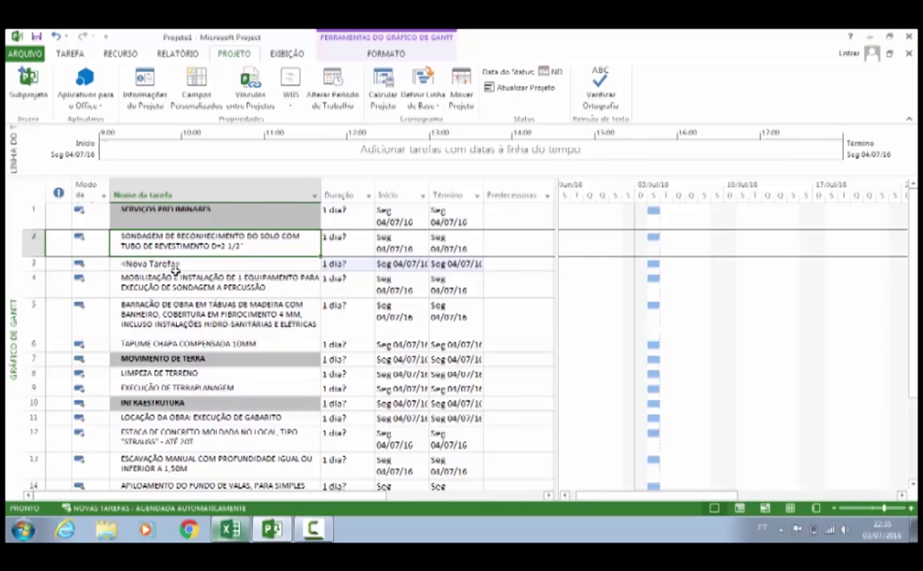
{"action": "left_click", "coordinate": [170, 265]}
{"action": "key", "text": "ctrl+v"}
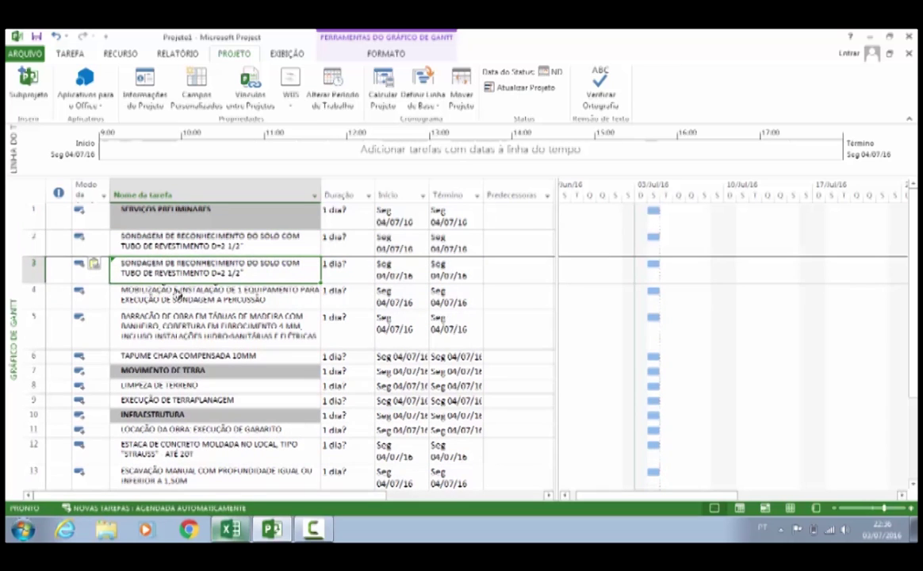
- Replace the name of task 2 with a copy of the MOBILIZAÇÃO E INSTALAÇÃO DE 1 EQUIPAMENTO name
{"action": "left_click", "coordinate": [170, 241]}
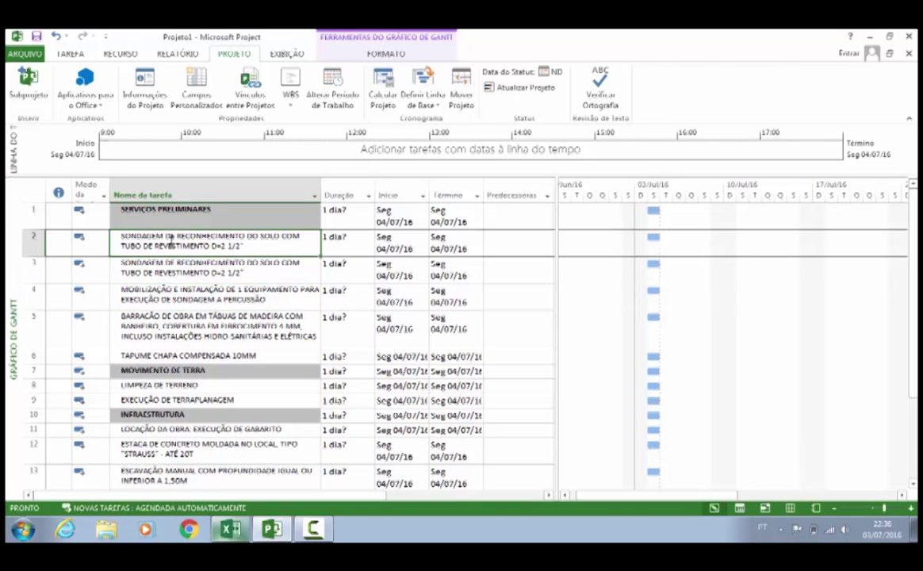
{"action": "key", "text": "ctrl+v"}
{"action": "left_click", "coordinate": [151, 286]}
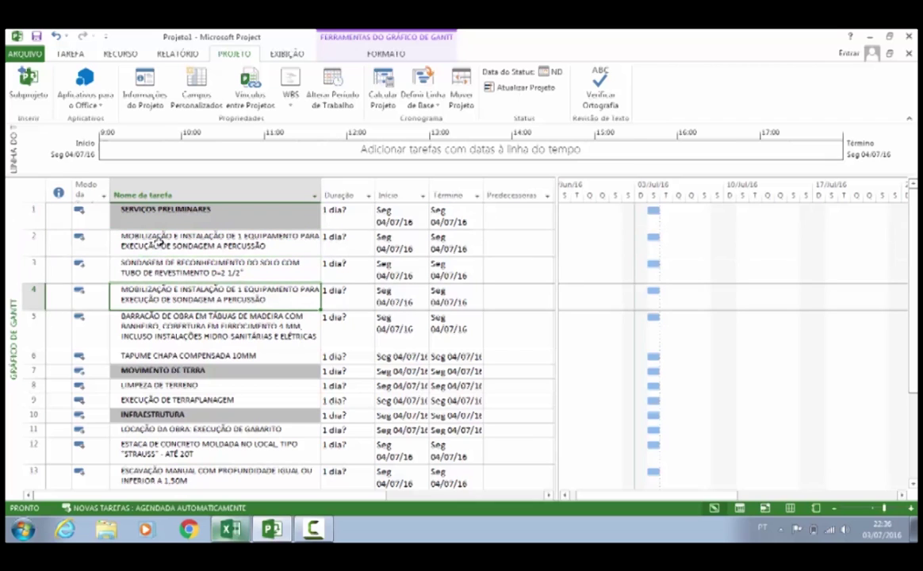
- Delete the duplicate MOBILIZAÇÃO E INSTALAÇÃO DE 1 EQUIPAMENTO task in row 4
{"action": "left_click", "coordinate": [202, 354]}
{"action": "left_click", "coordinate": [196, 296]}
{"action": "right_click", "coordinate": [196, 295]}
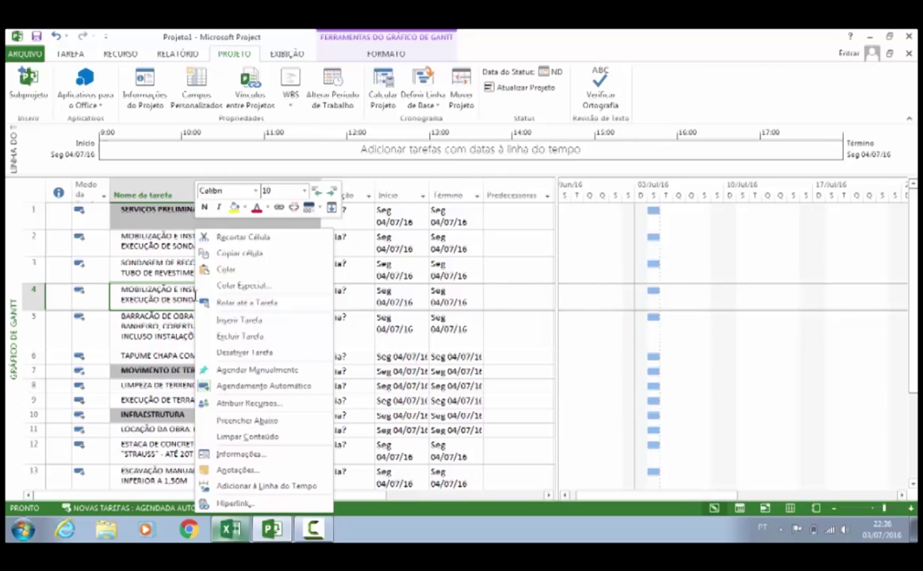
{"action": "left_click", "coordinate": [221, 336]}
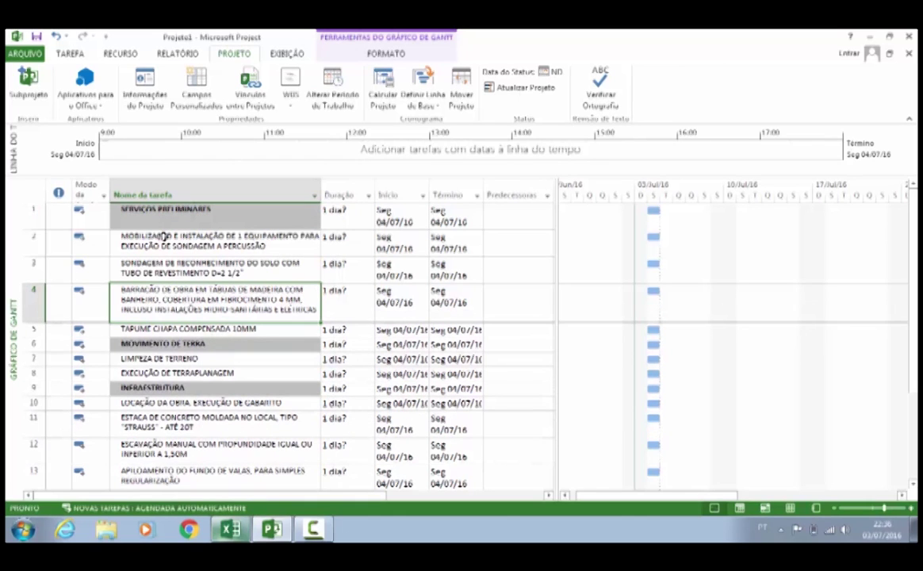
- Indent tasks 2 to 5 as subtasks of SERVIÇOS PRELIMINARES
{"action": "left_click", "coordinate": [164, 237]}
{"action": "left_click", "coordinate": [256, 270]}
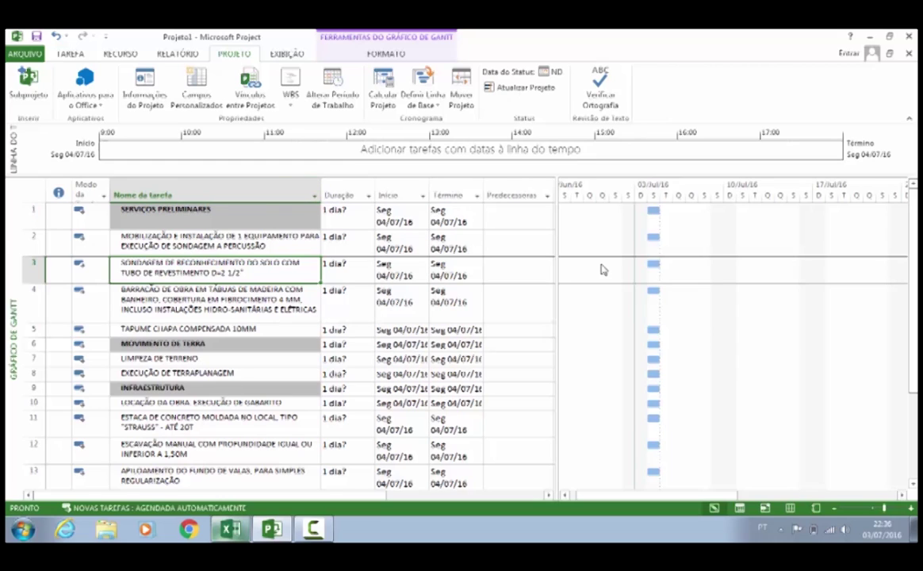
{"action": "left_click_drag", "start_coordinate": [227, 238], "coordinate": [245, 326]}
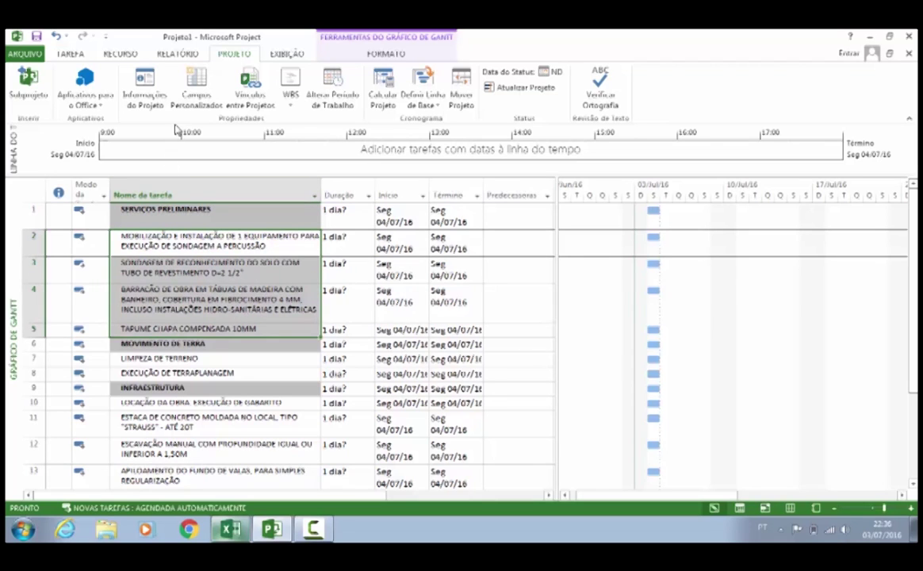
{"action": "left_click", "coordinate": [70, 54]}
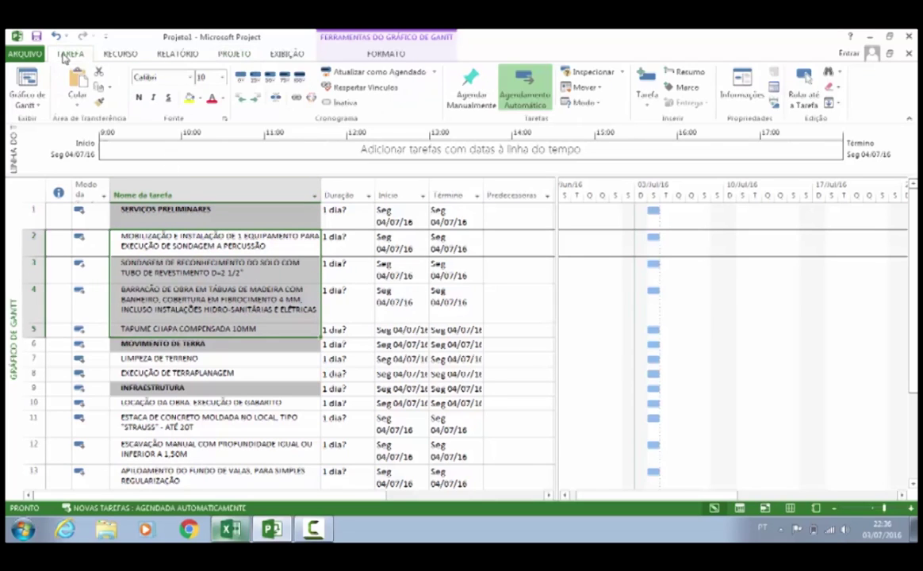
{"action": "left_click", "coordinate": [255, 101]}
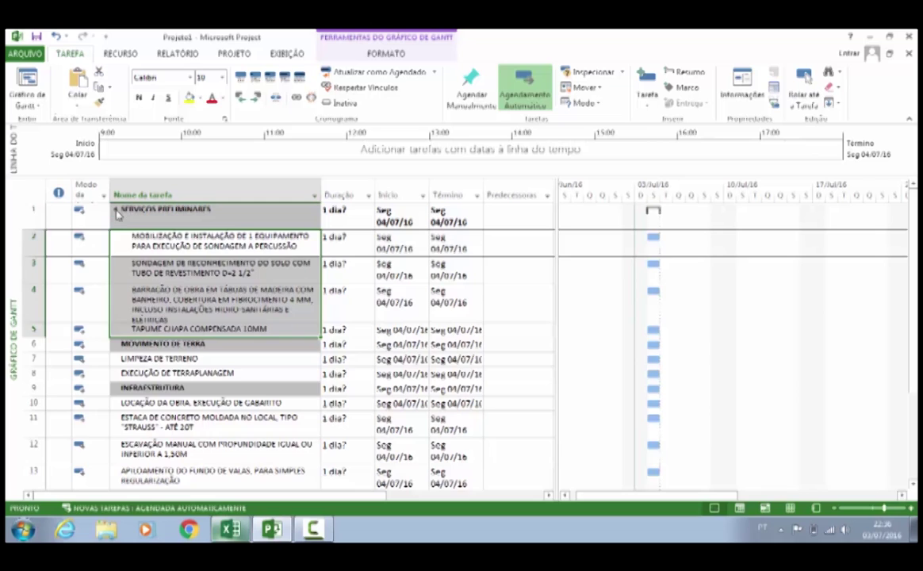
- Collapse the subtasks of SERVIÇOS PRELIMINARES
{"action": "left_click", "coordinate": [117, 211]}
{"action": "left_click", "coordinate": [117, 212]}
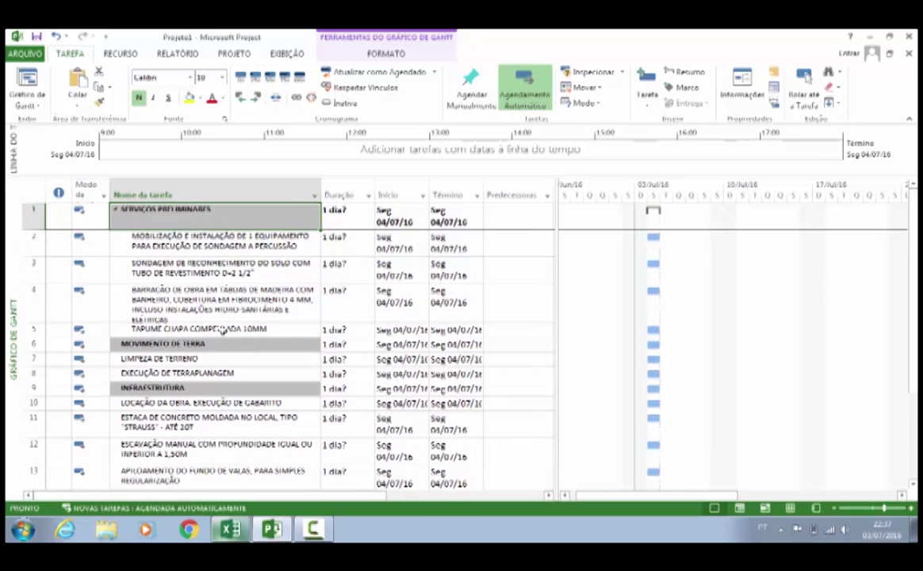
{"action": "left_click", "coordinate": [117, 211]}
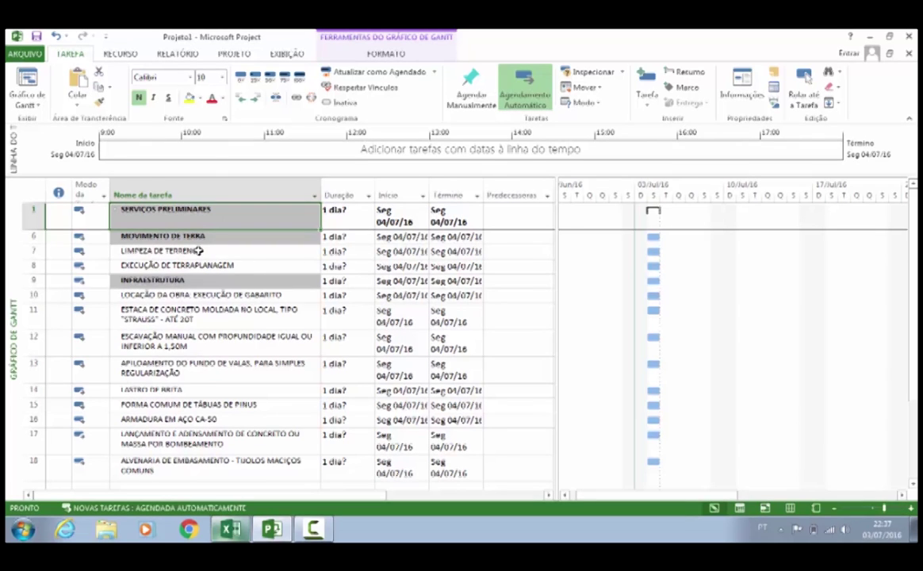
- Indent LIMPEZA DE TERRENO and EXECUÇÃO DE TERRAPLANAGEM as subtasks of MOVIMENTO DE TERRA and collapse that group
{"action": "left_click_drag", "start_coordinate": [200, 251], "coordinate": [212, 265]}
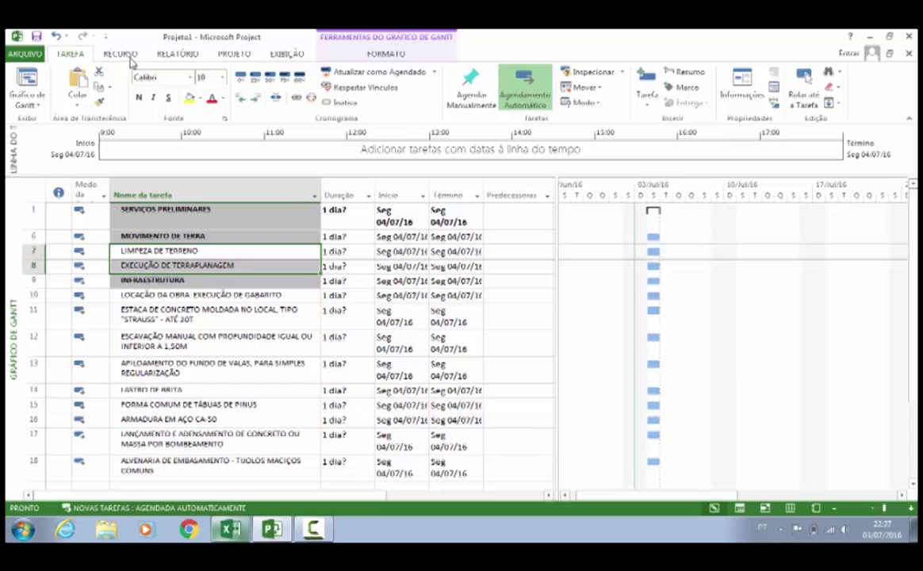
{"action": "left_click", "coordinate": [255, 98]}
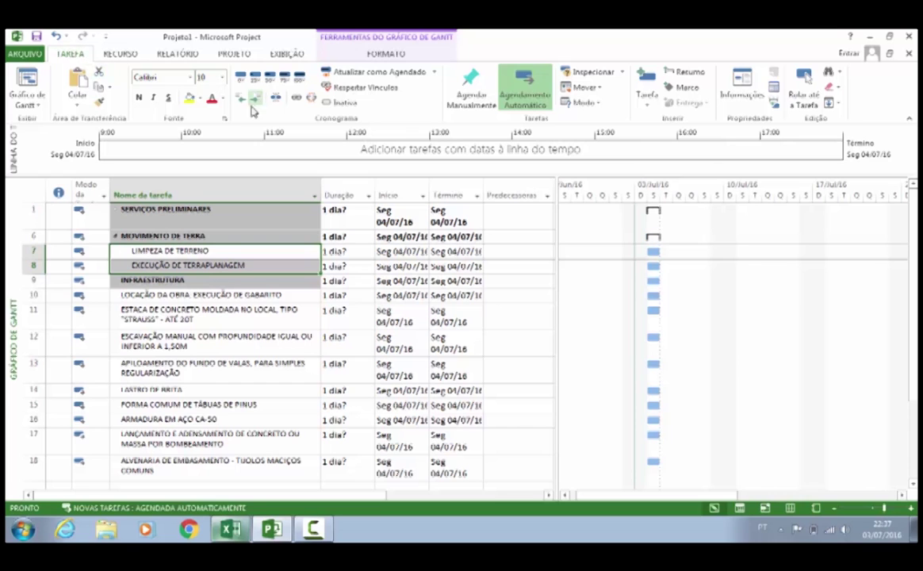
{"action": "left_click", "coordinate": [117, 235]}
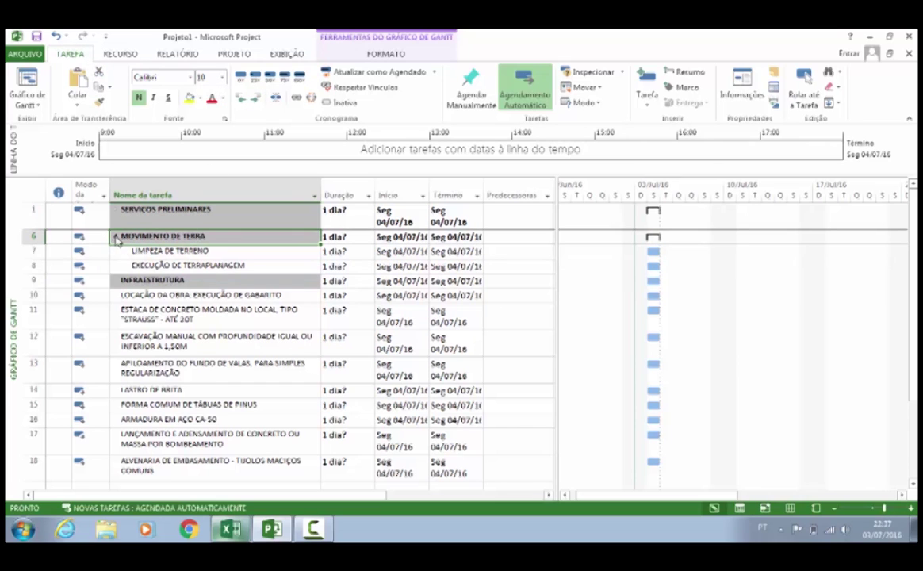
{"action": "left_click", "coordinate": [115, 235]}
- Indent tasks 10 to 18 as subtasks of INFRAESTRUTURA and collapse that group
{"action": "left_click_drag", "start_coordinate": [176, 271], "coordinate": [197, 427]}
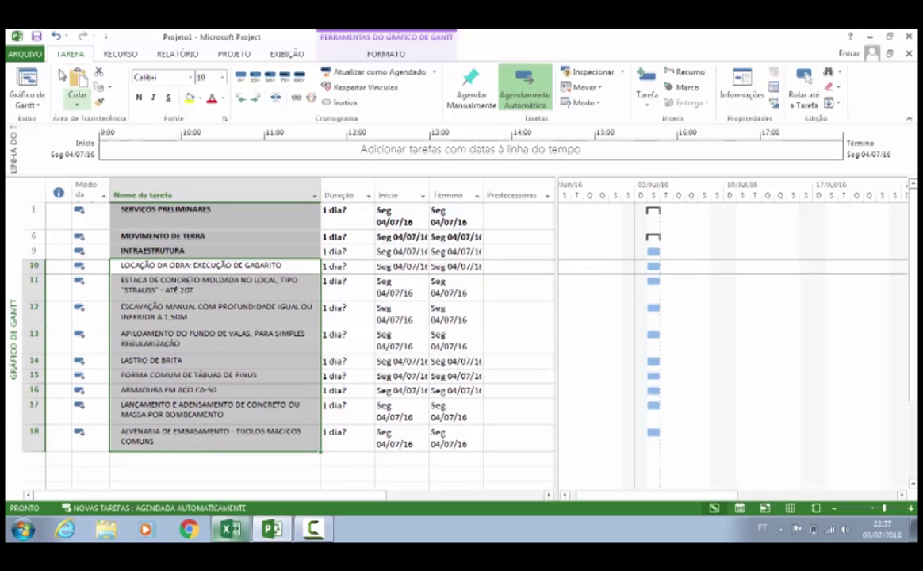
{"action": "left_click", "coordinate": [241, 96]}
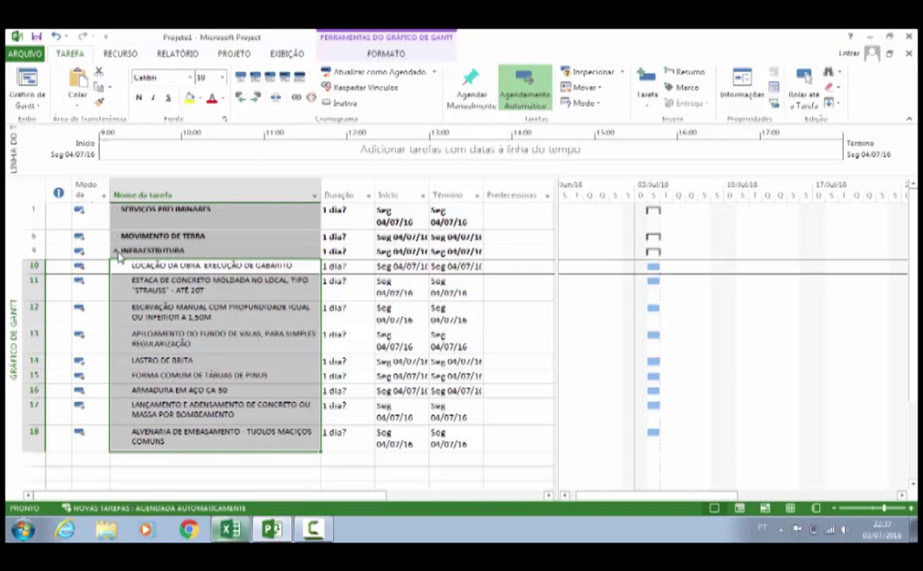
{"action": "left_click", "coordinate": [112, 251]}
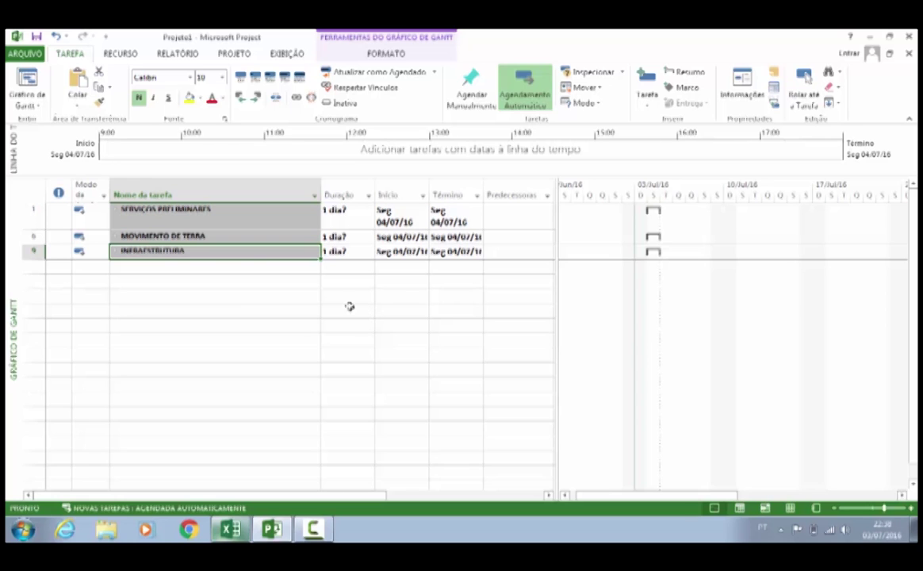
- Expand SERVIÇOS PRELIMINARES and go through its subtasks, from MOBILIZAÇÃO E INSTALAÇÃO to TAPUME CHAPA COMPENSADA
{"action": "left_click", "coordinate": [116, 213]}
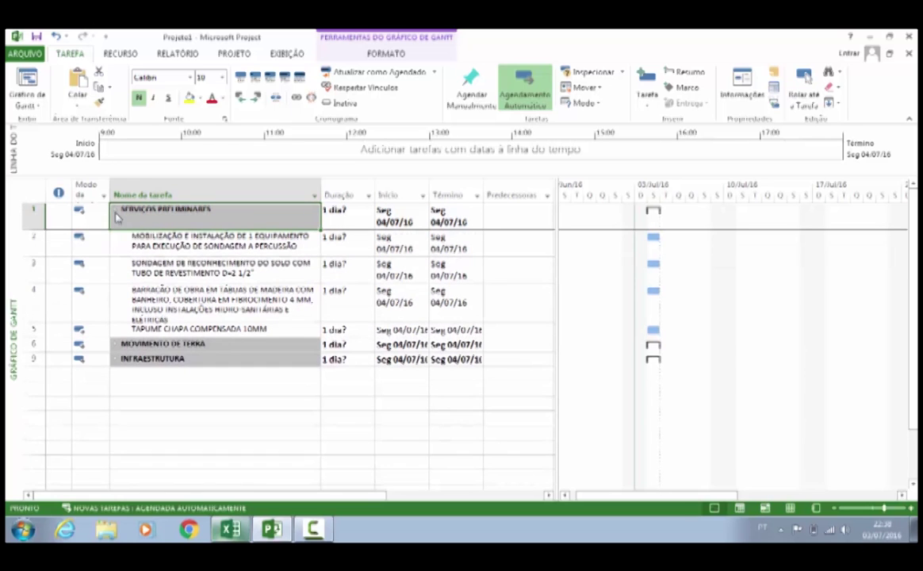
{"action": "left_click", "coordinate": [144, 242]}
{"action": "left_click", "coordinate": [169, 271]}
{"action": "left_click", "coordinate": [164, 295]}
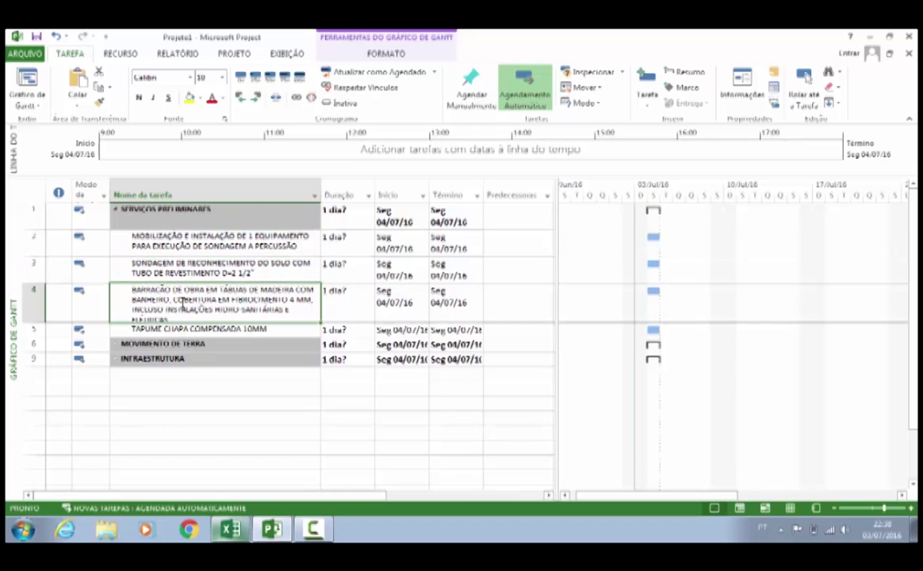
{"action": "left_click", "coordinate": [198, 330]}
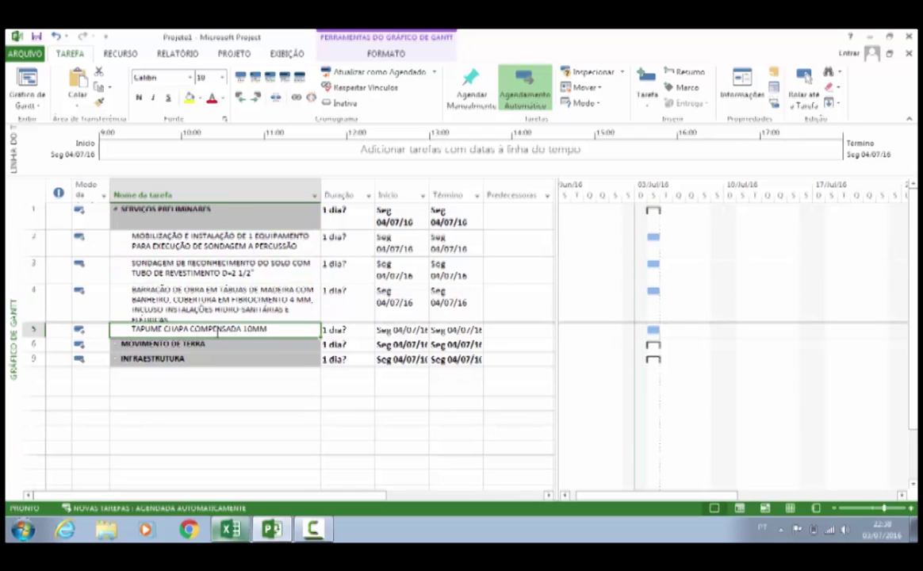
{"action": "left_click", "coordinate": [187, 287]}
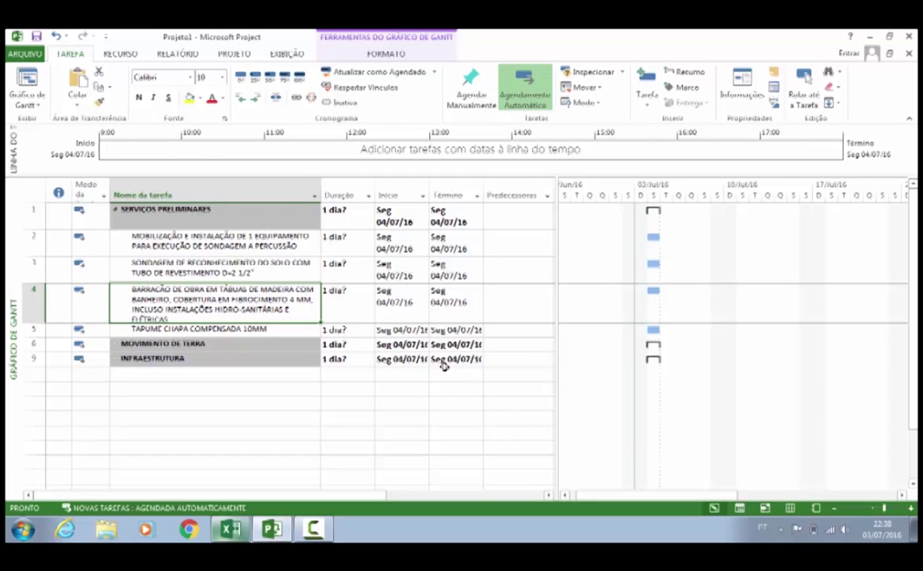
{"action": "left_click", "coordinate": [348, 439]}
{"action": "left_click", "coordinate": [287, 329]}
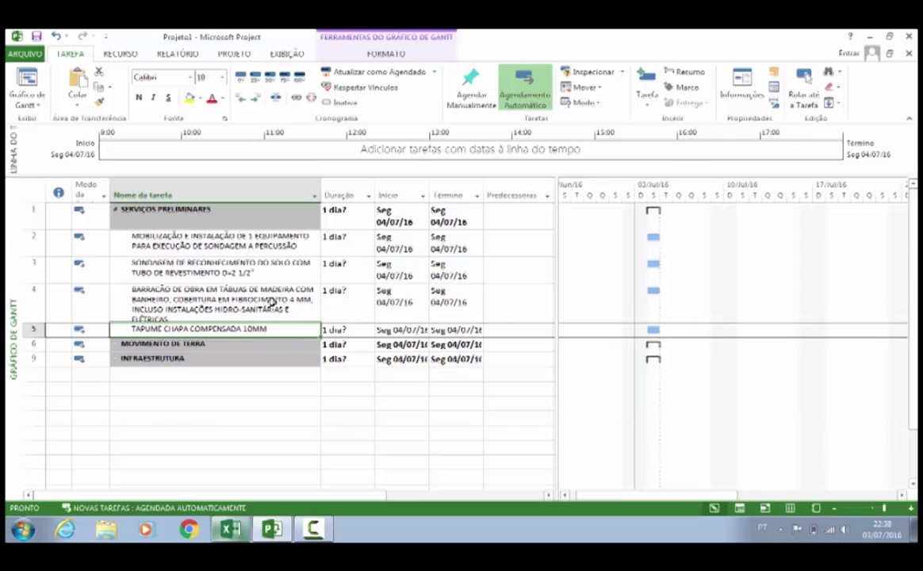
{"action": "left_click", "coordinate": [248, 303]}
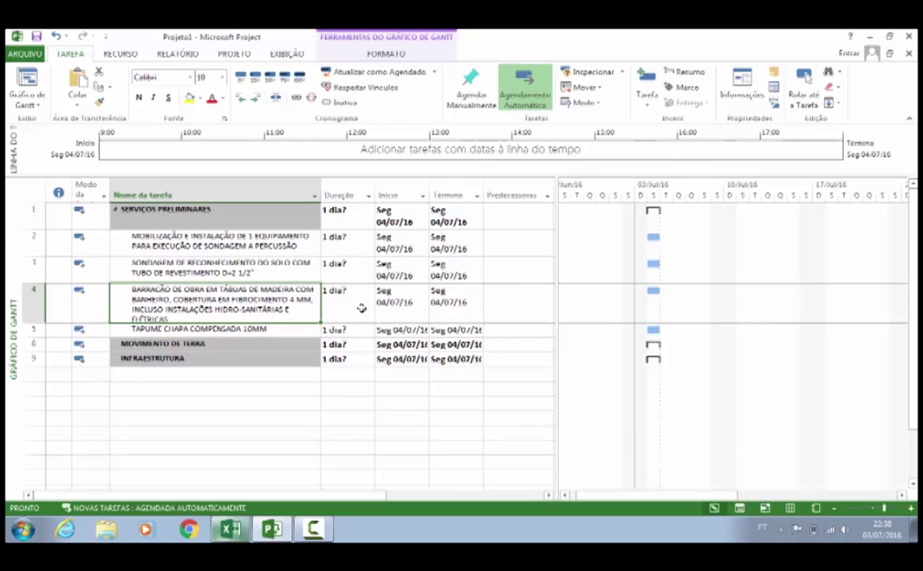
{"action": "left_click", "coordinate": [334, 310]}
{"action": "key", "text": "Left"}
{"action": "left_click_drag", "start_coordinate": [195, 344], "coordinate": [189, 330]}
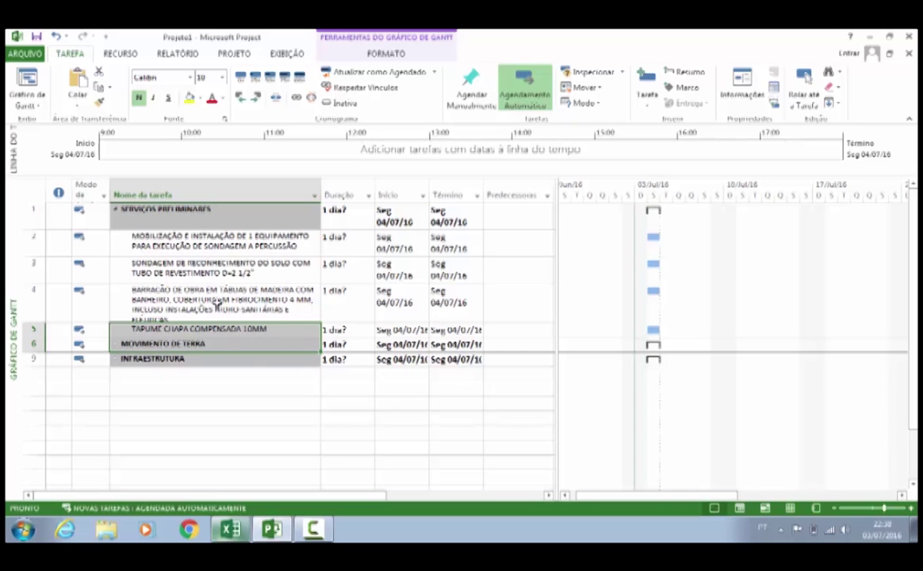
{"action": "left_click", "coordinate": [233, 388]}
{"action": "left_click", "coordinate": [234, 316]}
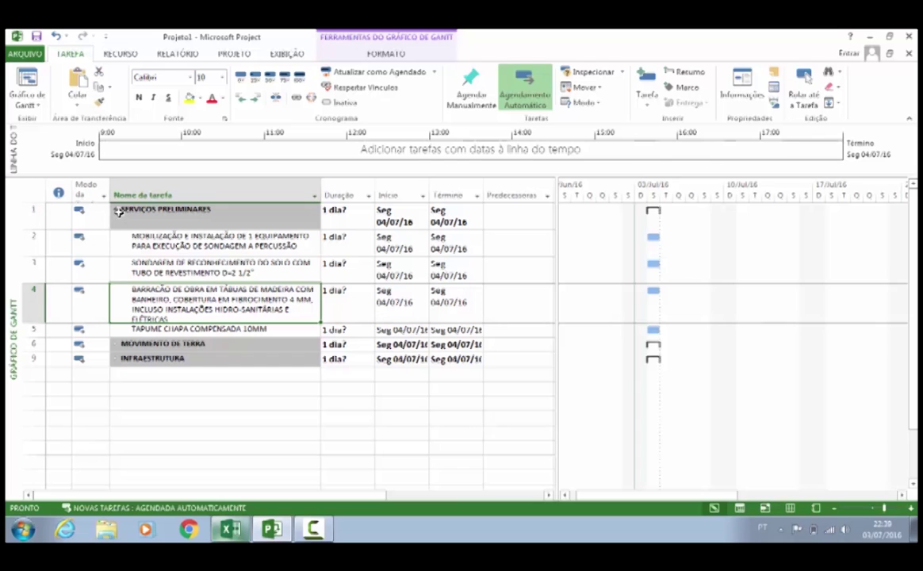
- Expand the MOVIMENTO DE TERRA and INFRAESTRUTURA groups to show their subtasks
{"action": "left_click", "coordinate": [115, 344]}
{"action": "left_click", "coordinate": [115, 388]}
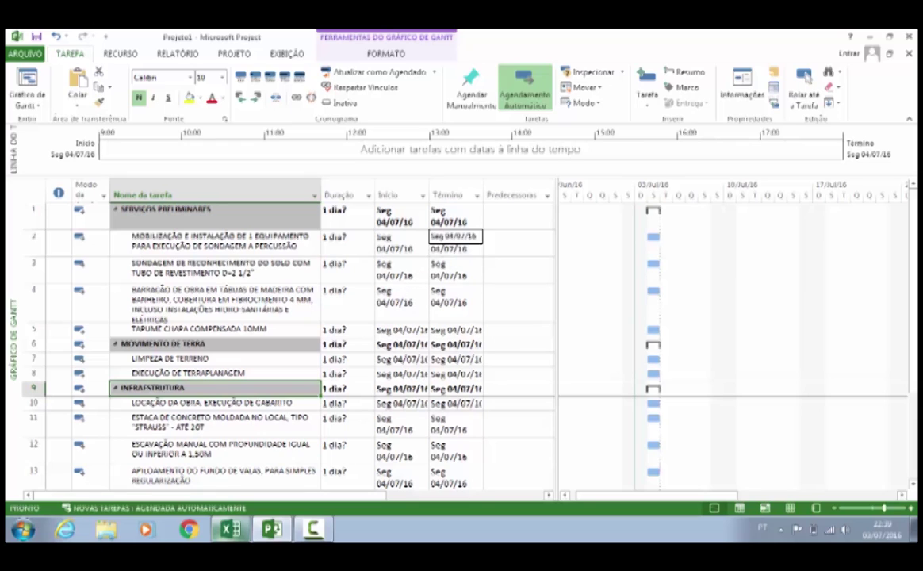
- Set the durations of tasks 2 to 5 under SERVIÇOS PRELIMINARES to 1, 2, 4 and 3 days respectively
{"action": "left_click", "coordinate": [335, 238]}
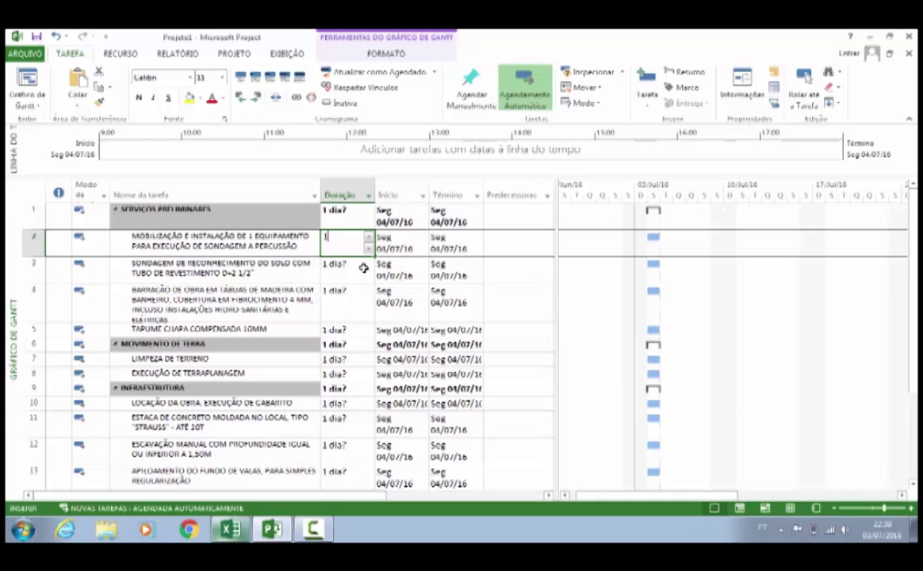
{"action": "left_click", "coordinate": [363, 267]}
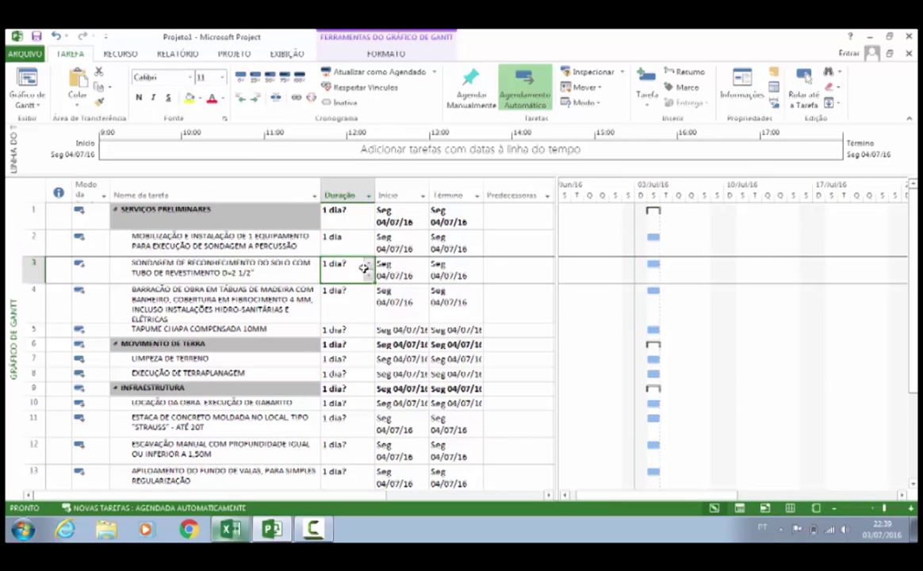
{"action": "type", "text": "2"}
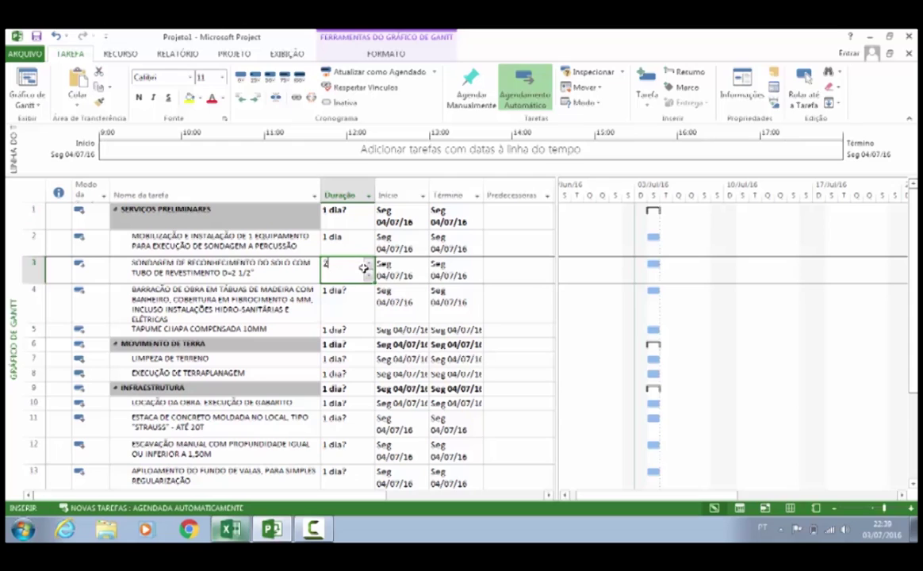
{"action": "key", "text": "Return"}
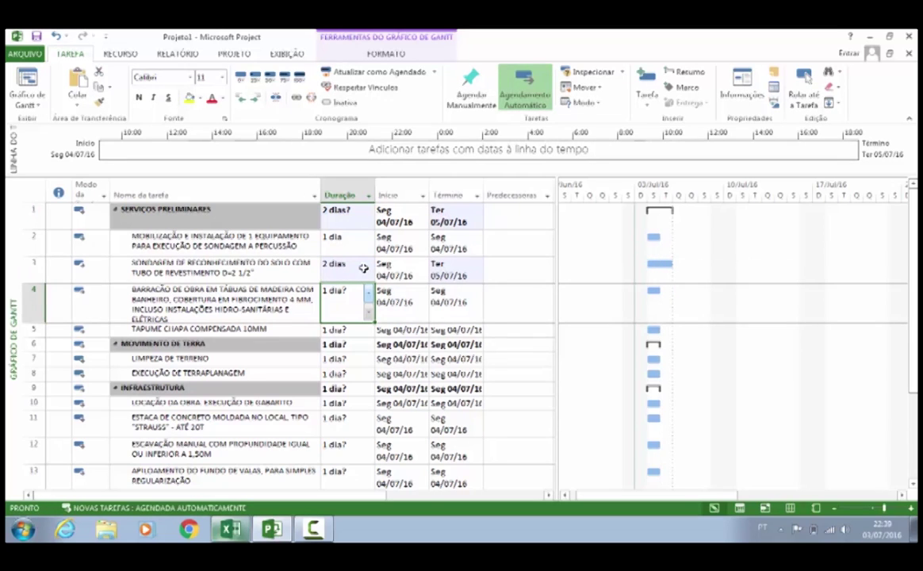
{"action": "type", "text": "4"}
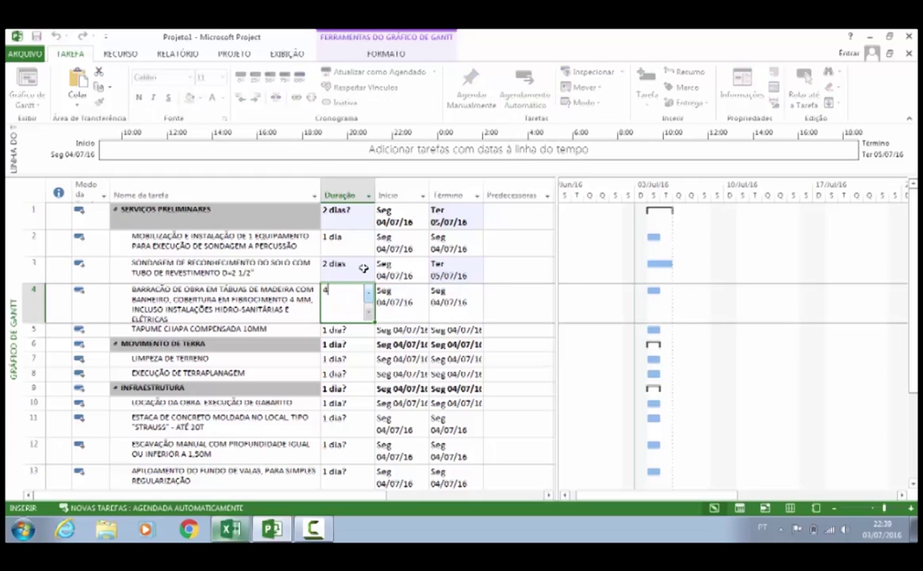
{"action": "key", "text": "Return"}
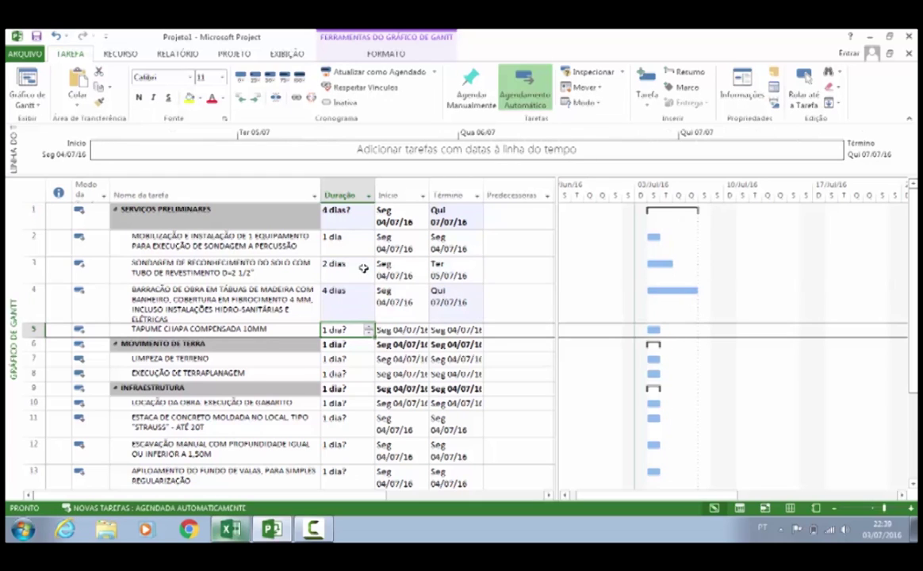
{"action": "type", "text": "3"}
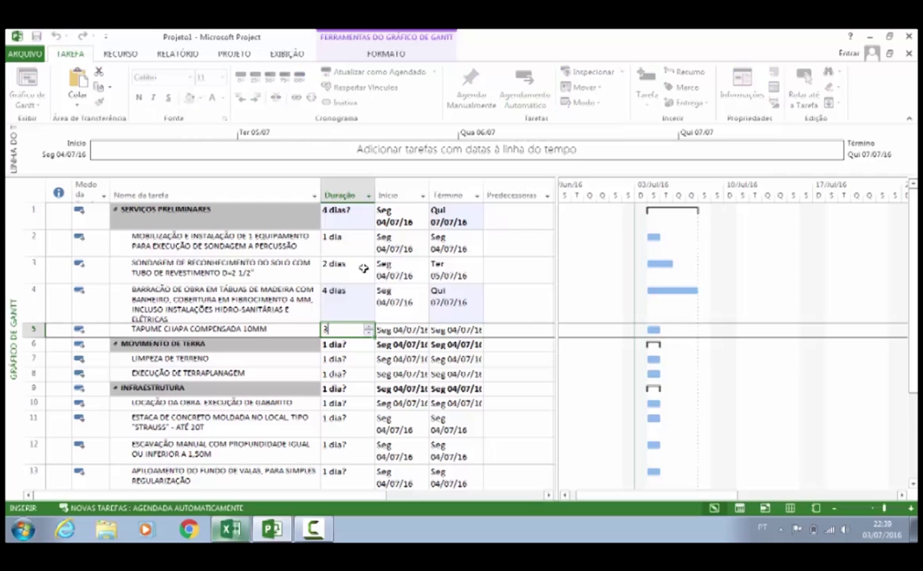
{"action": "key", "text": "Return"}
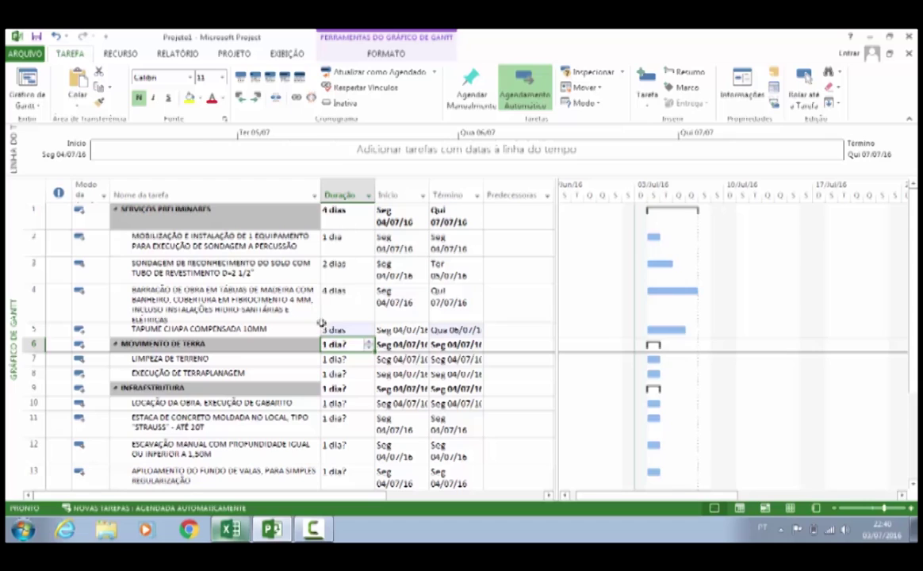
- Set the duration of LIMPEZA DE TERRENO to 2 days and of EXECUÇÃO DE TERRAPLANAGEM to 15 days
{"action": "left_click", "coordinate": [236, 359]}
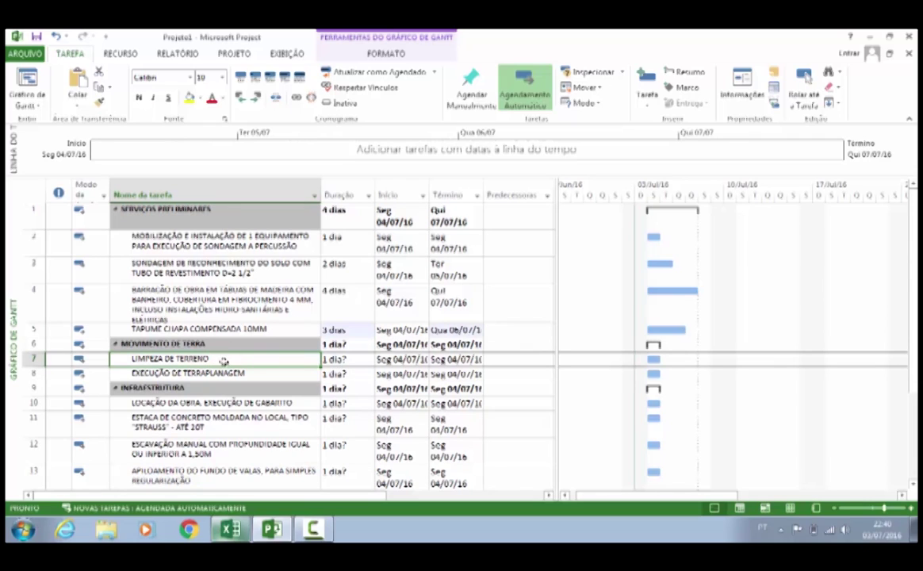
{"action": "left_click", "coordinate": [333, 360]}
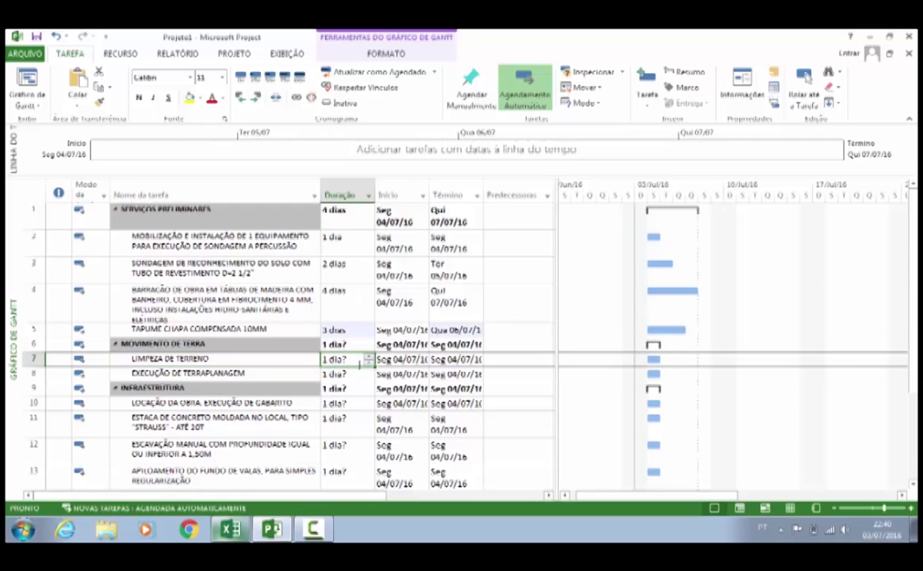
{"action": "type", "text": "7"}
{"action": "key", "text": "Return"}
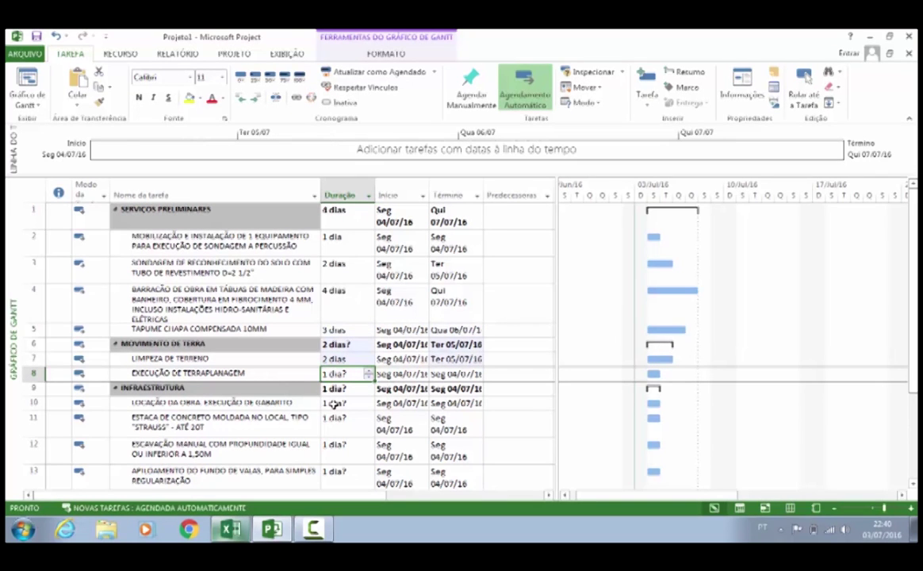
{"action": "type", "text": "15"}
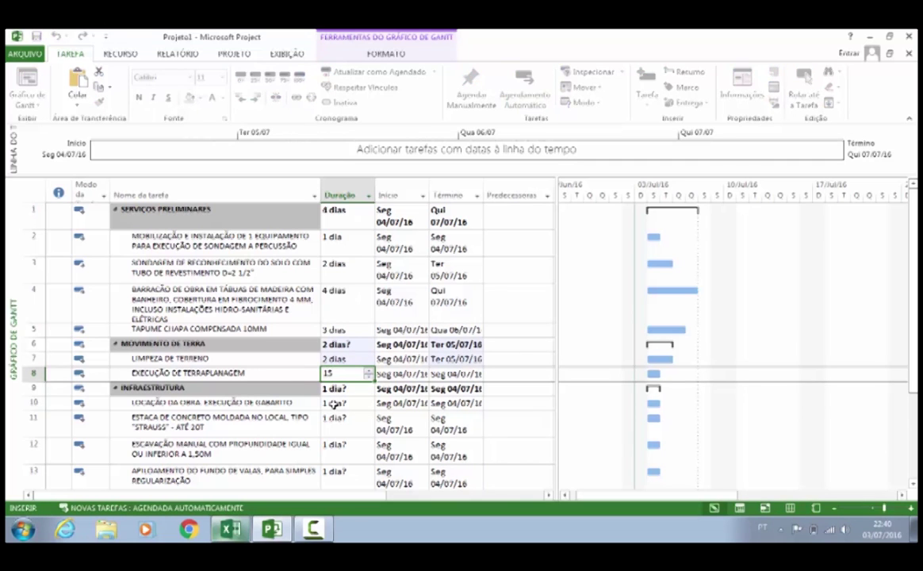
{"action": "key", "text": "Return"}
- Set the duration of LOCAÇÃO DA OBRA: EXECUÇÃO DE GABARITO to 4 days and of ESTACA DE CONCRETO MOLDADA NO LOCAL to 15 days
{"action": "scroll", "coordinate": [346, 387], "scroll_direction": "down", "scroll_amount": 1}
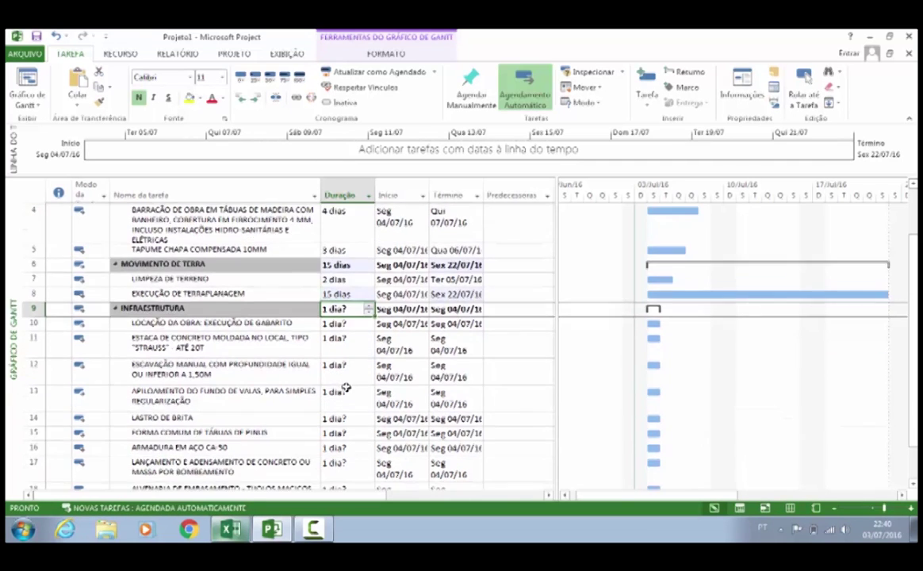
{"action": "left_click", "coordinate": [353, 323]}
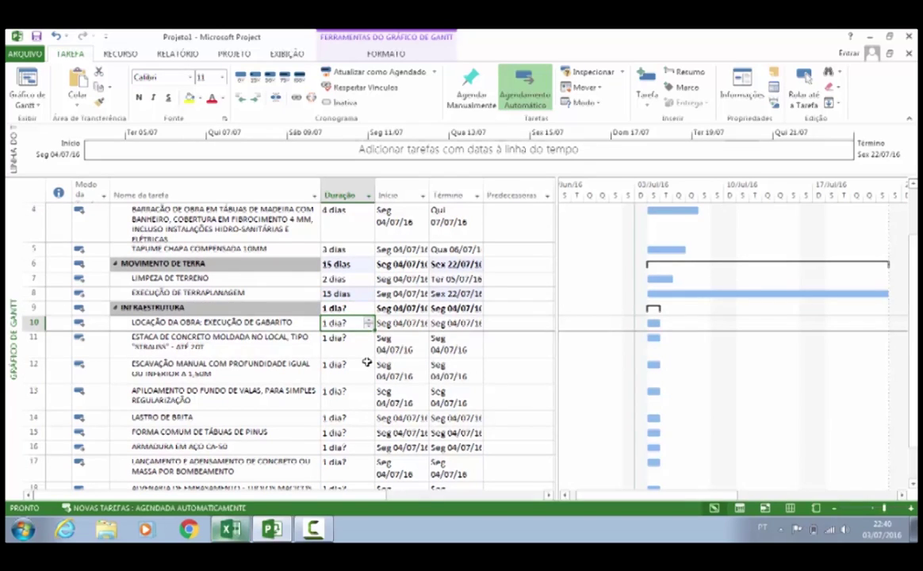
{"action": "type", "text": "4"}
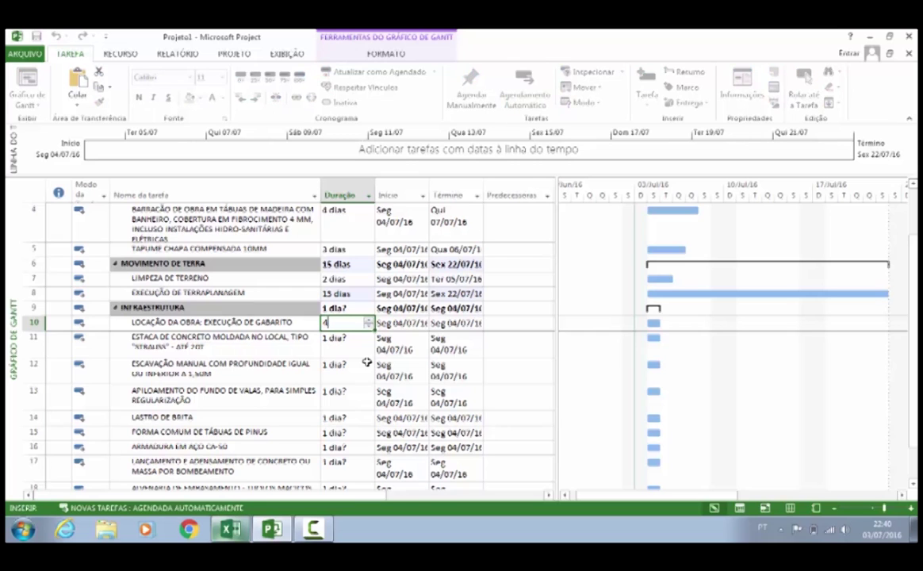
{"action": "key", "text": "Return"}
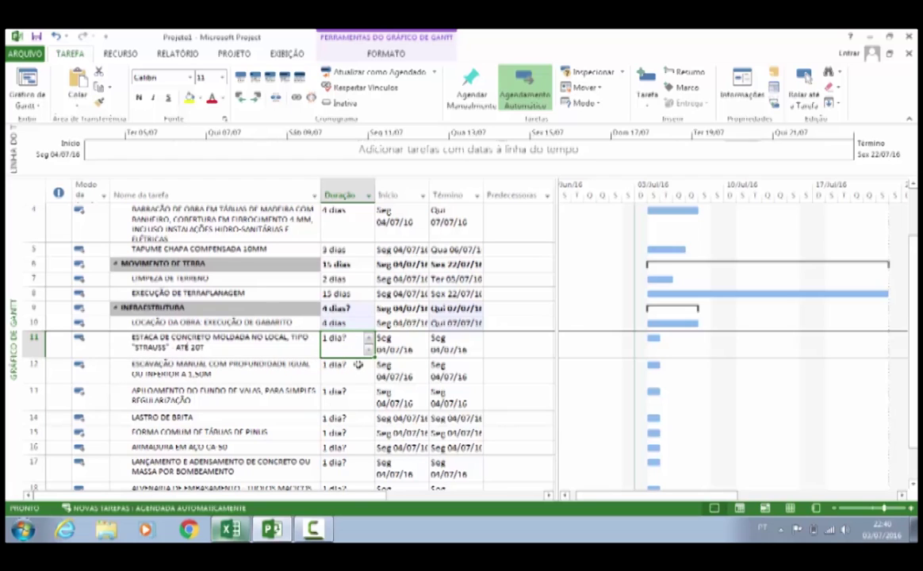
{"action": "type", "text": "15"}
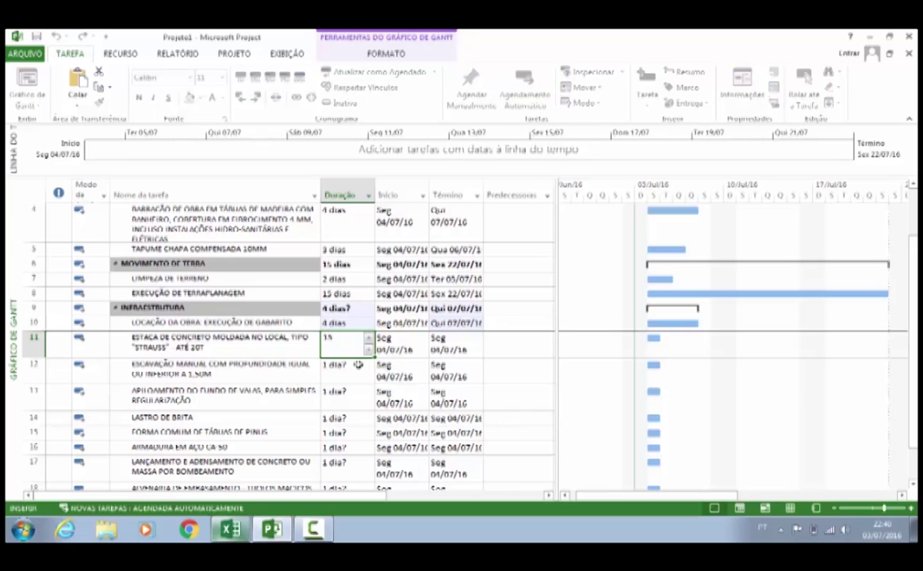
{"action": "key", "text": "Return"}
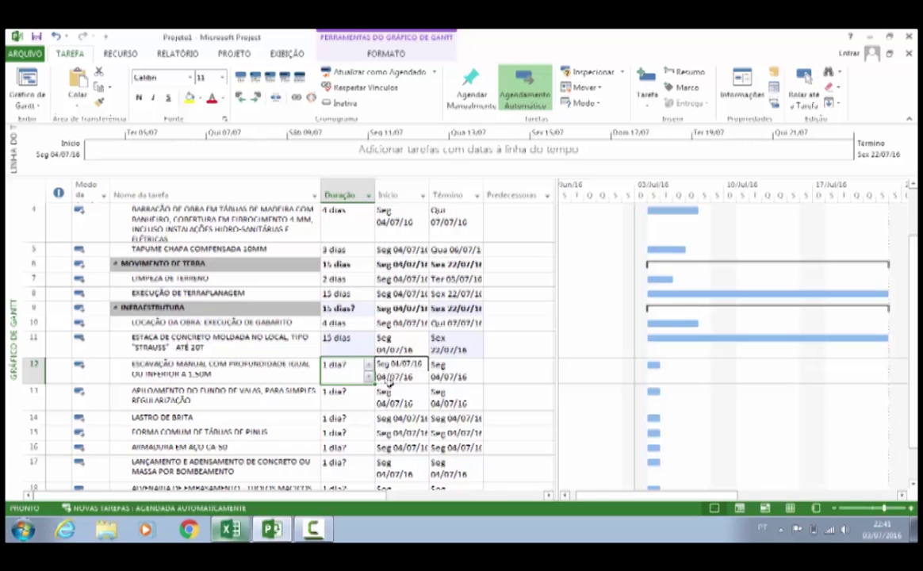
- Set the duration of ESCAVAÇÃO MANUAL COM PROFUNDIDADE IGUAL OU INFERIOR A 1,50M to 8 days
{"action": "type", "text": "1"}
{"action": "key", "text": "BackSpace"}
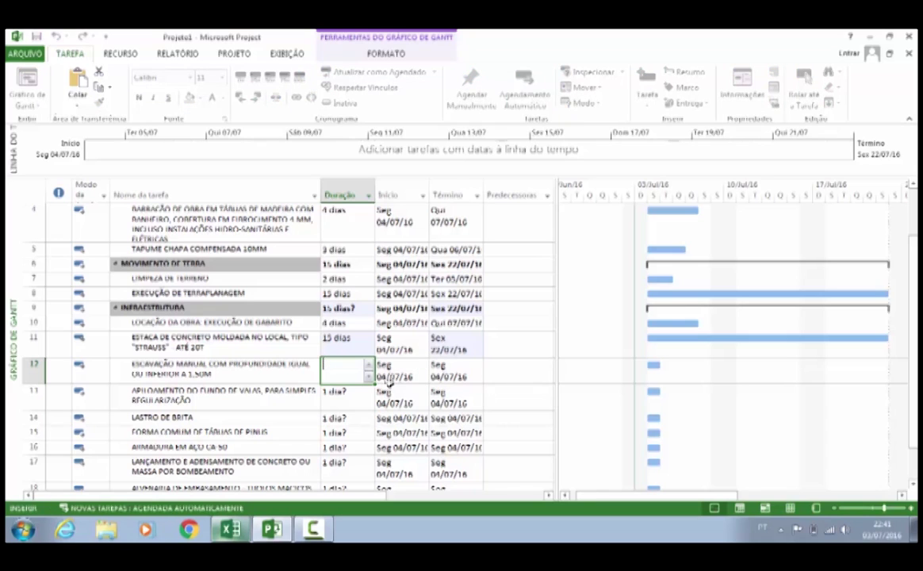
{"action": "type", "text": "8 dias"}
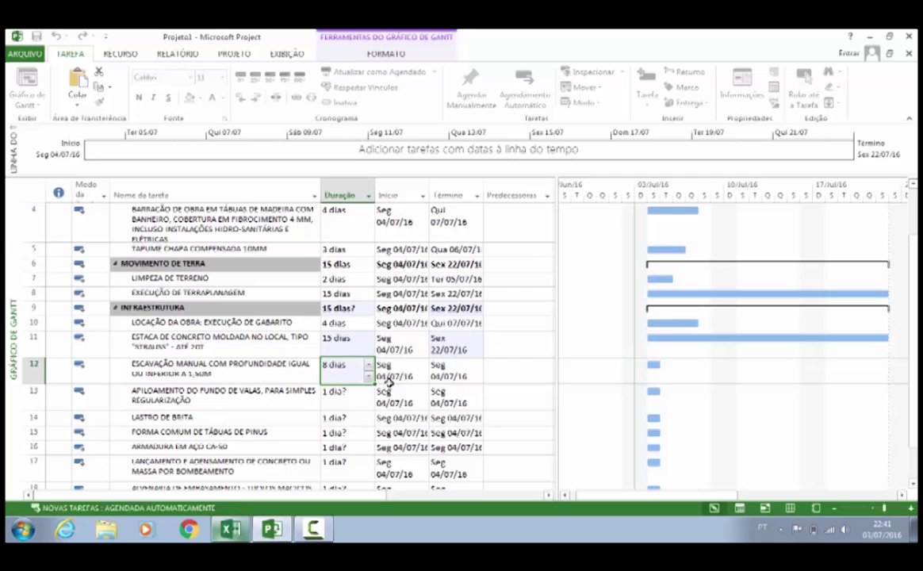
{"action": "key", "text": "Return"}
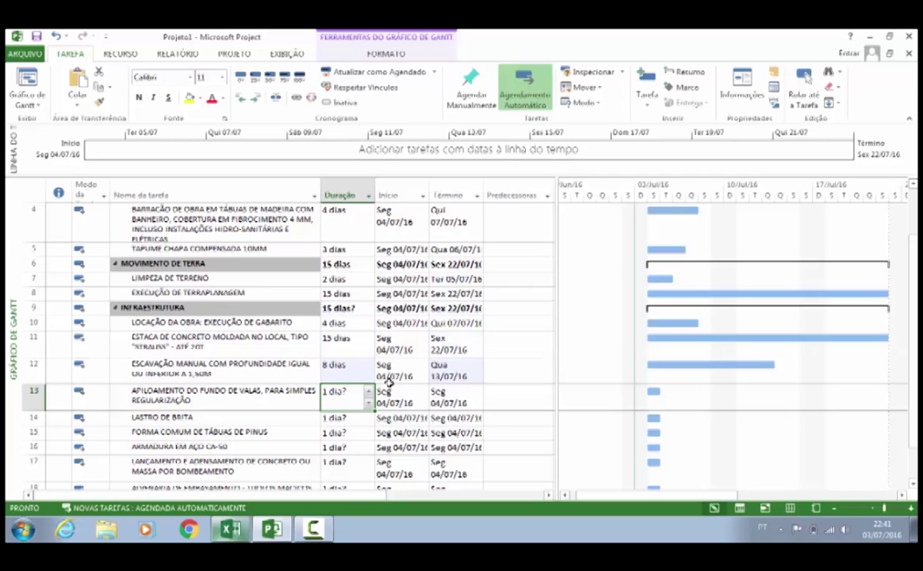
- Set the duration of ESCAVAÇÃO MANUAL to 4 days and of APILOAMENTO DO FUNDO DE VALAS to 2 days
{"action": "key", "text": "Up"}
{"action": "type", "text": "4"}
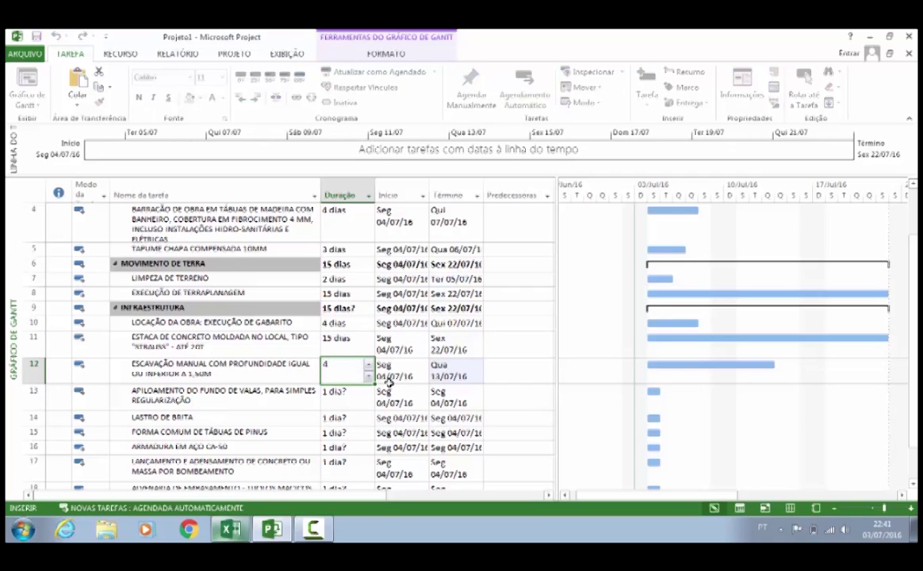
{"action": "key", "text": "Return"}
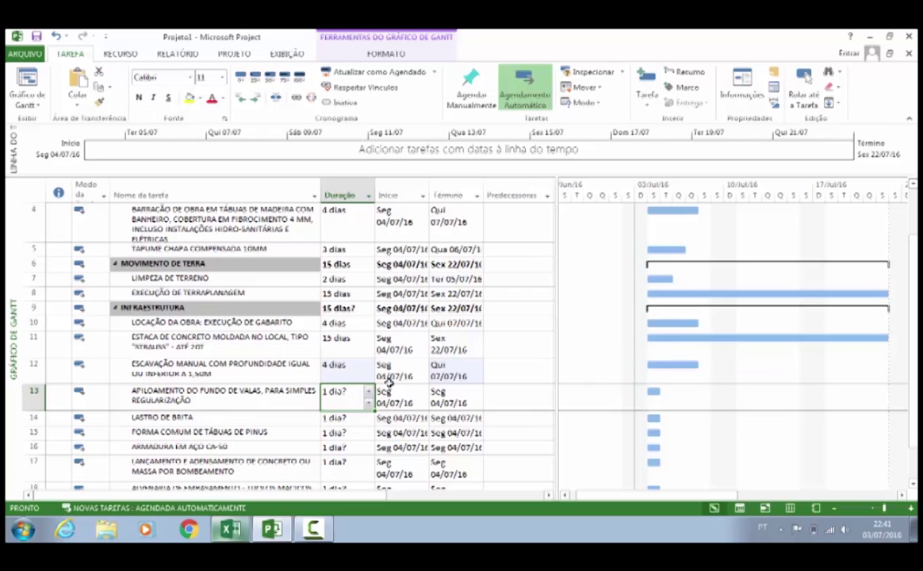
{"action": "type", "text": "2"}
{"action": "key", "text": "Return"}
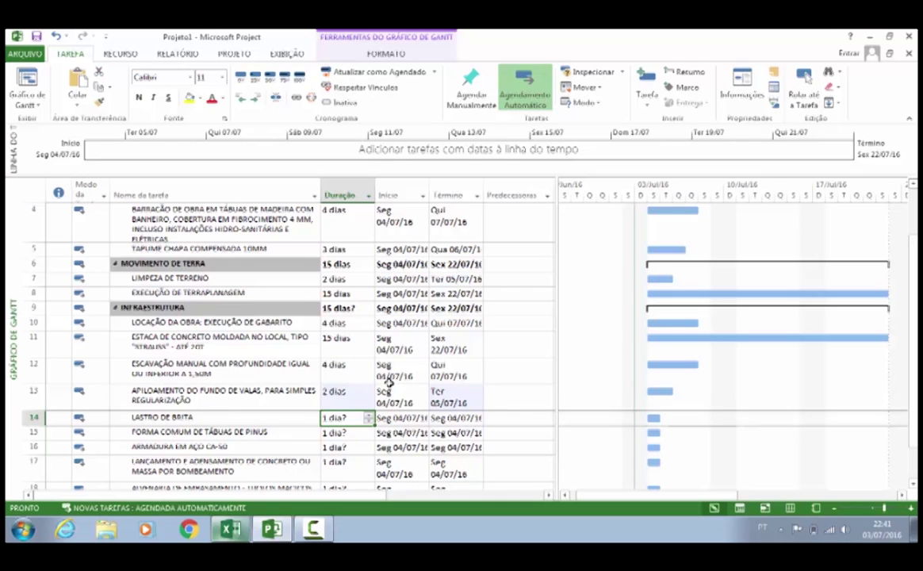
- Set the duration of LASTRO DE BRITA to 2 days and of FORMA COMUM DE TÁBUAS DE PINUS to 7 days
{"action": "type", "text": "1"}
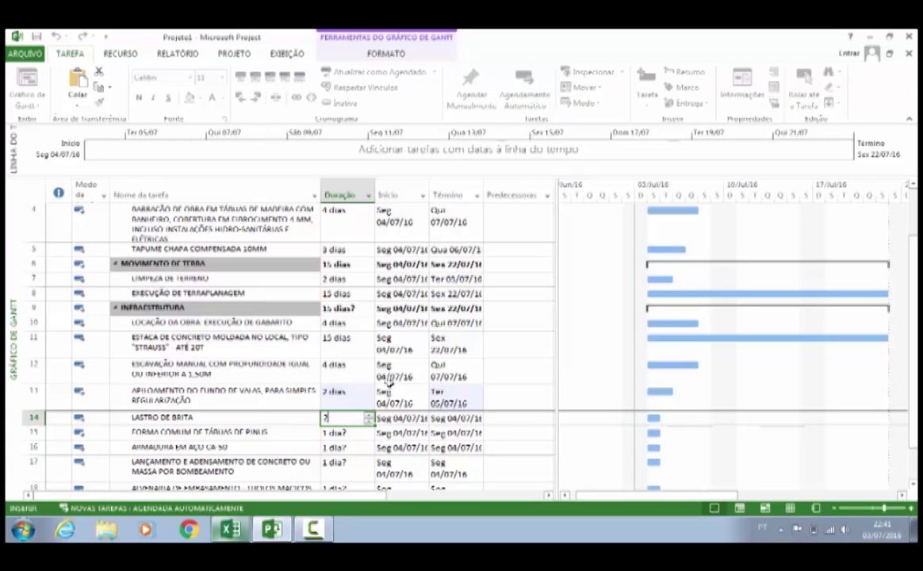
{"action": "key", "text": "Return"}
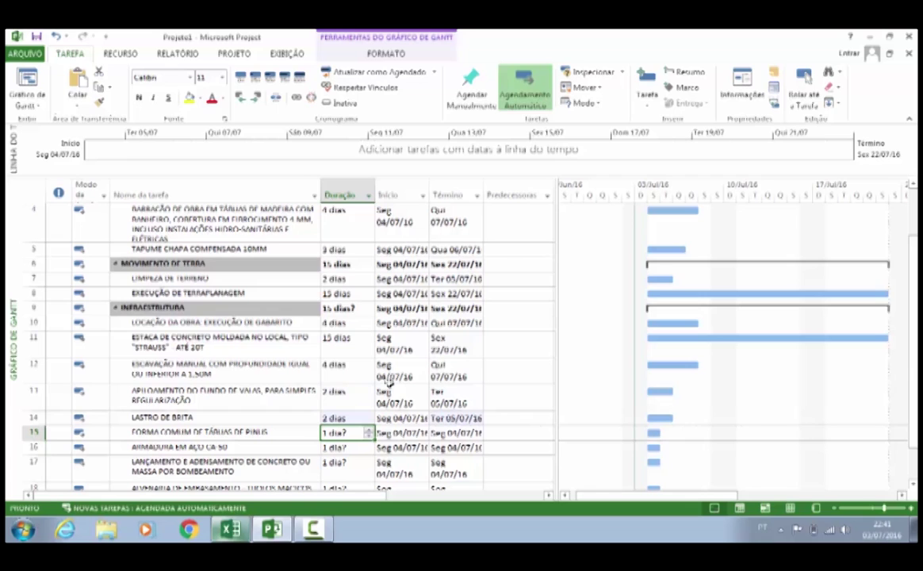
{"action": "type", "text": "7"}
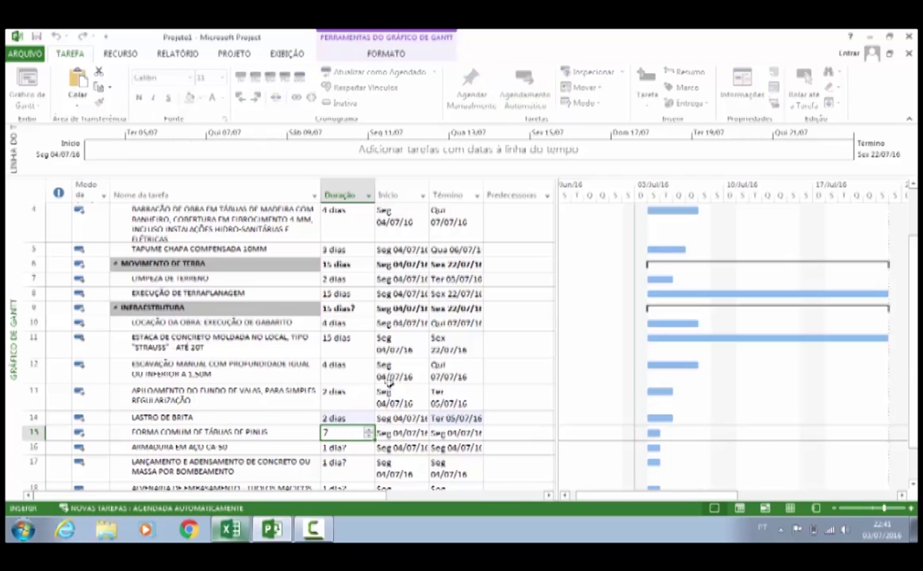
{"action": "key", "text": "Return"}
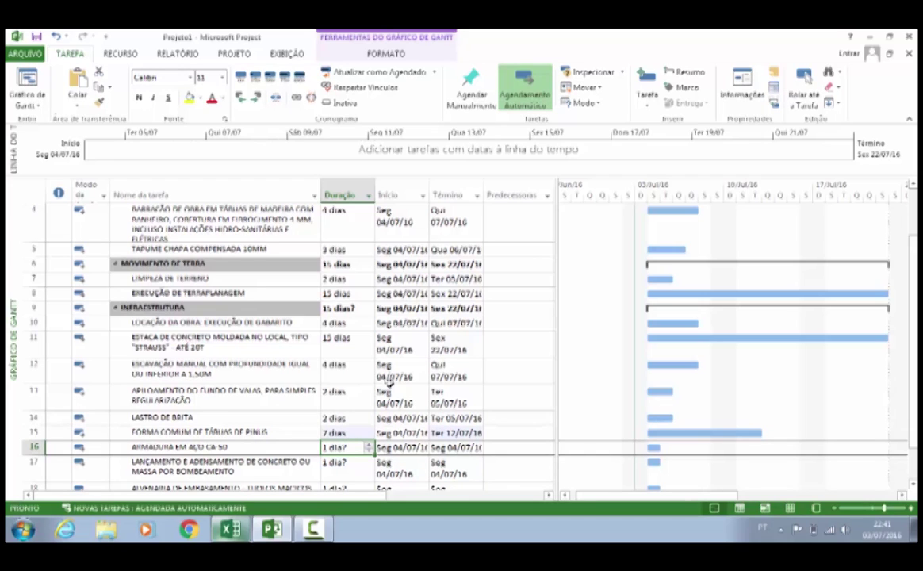
- Set the durations of ARMADURA EM AÇO CA-50, LANÇAMENTO E ADENSAMENTO DE CONCRETO and ALVENARIA DE EMBASAMENTO to 4, 2 and 3 days respectively
{"action": "type", "text": "4"}
{"action": "key", "text": "Return"}
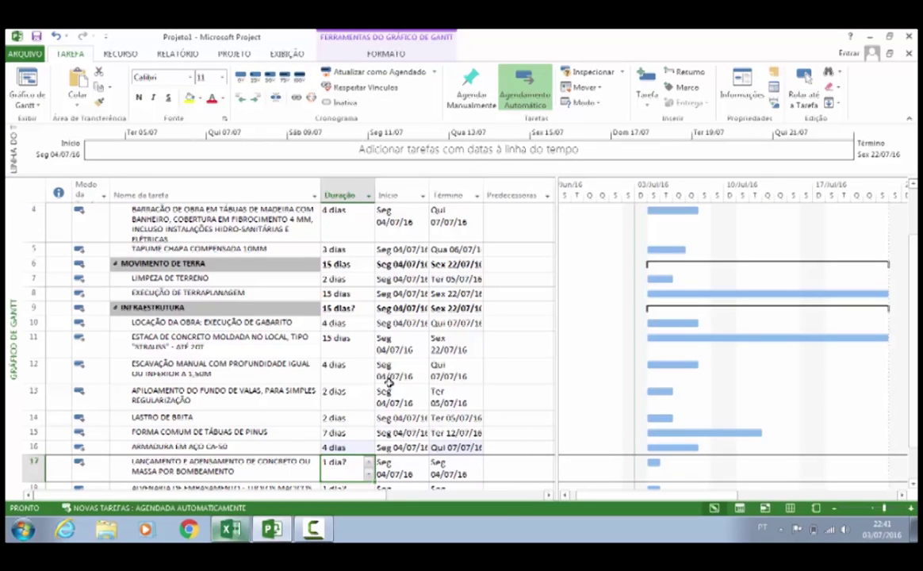
{"action": "type", "text": "2"}
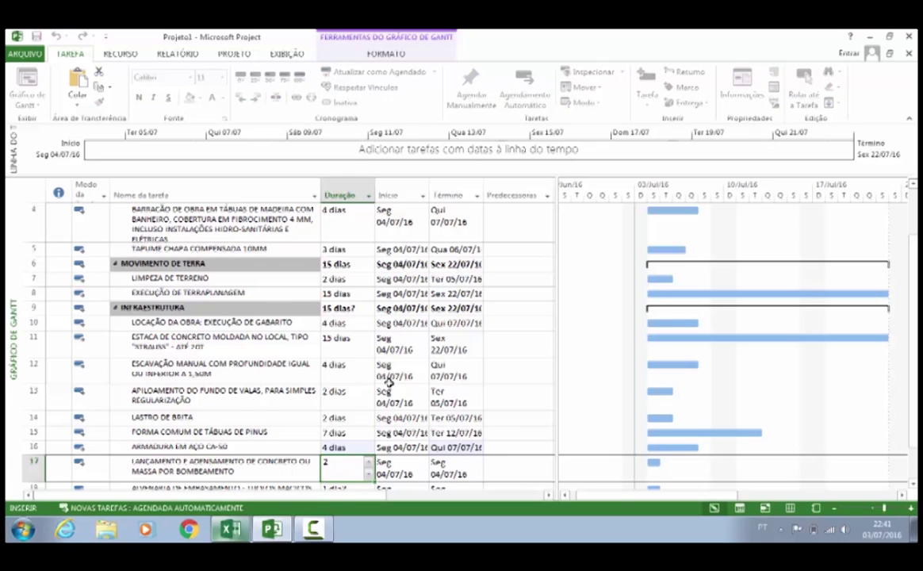
{"action": "key", "text": "Return"}
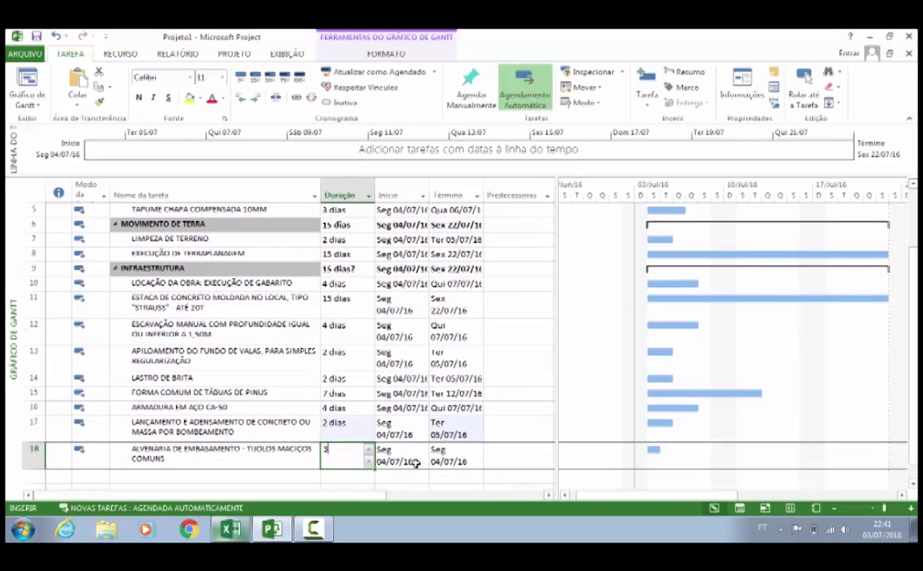
{"action": "key", "text": "Return"}
- Review the durations and start dates of the tasks across the whole schedule
{"action": "scroll", "coordinate": [499, 426], "scroll_direction": "up", "scroll_amount": 1}
{"action": "scroll", "coordinate": [498, 427], "scroll_direction": "up", "scroll_amount": 1}
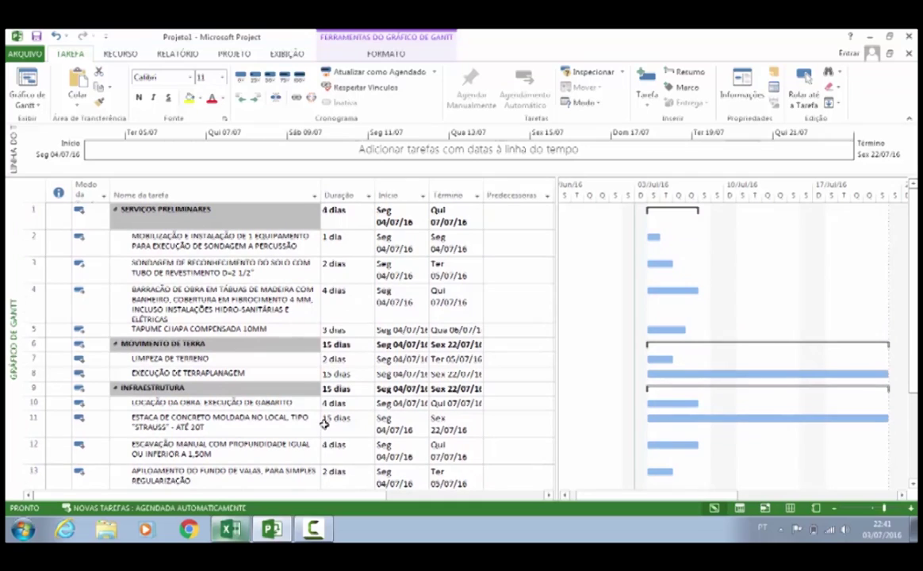
{"action": "scroll", "coordinate": [323, 432], "scroll_direction": "down", "scroll_amount": 1}
{"action": "scroll", "coordinate": [324, 431], "scroll_direction": "down", "scroll_amount": 2}
{"action": "scroll", "coordinate": [321, 419], "scroll_direction": "up", "scroll_amount": 3}
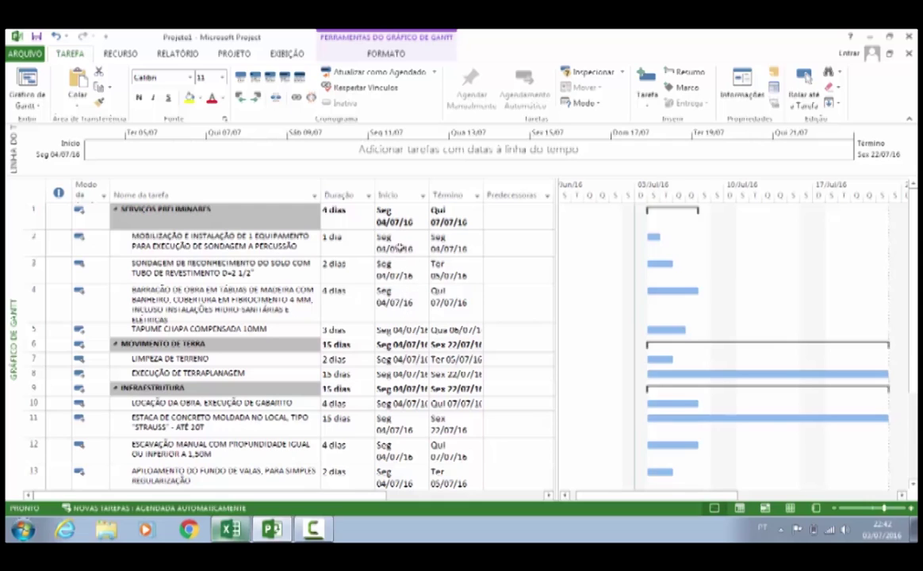
{"action": "left_click", "coordinate": [404, 302]}
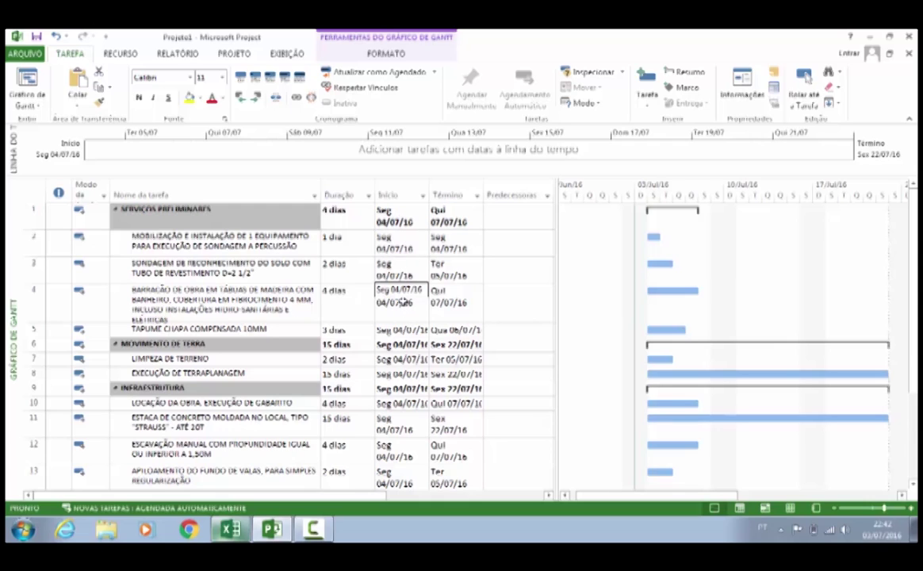
{"action": "left_click", "coordinate": [486, 282]}
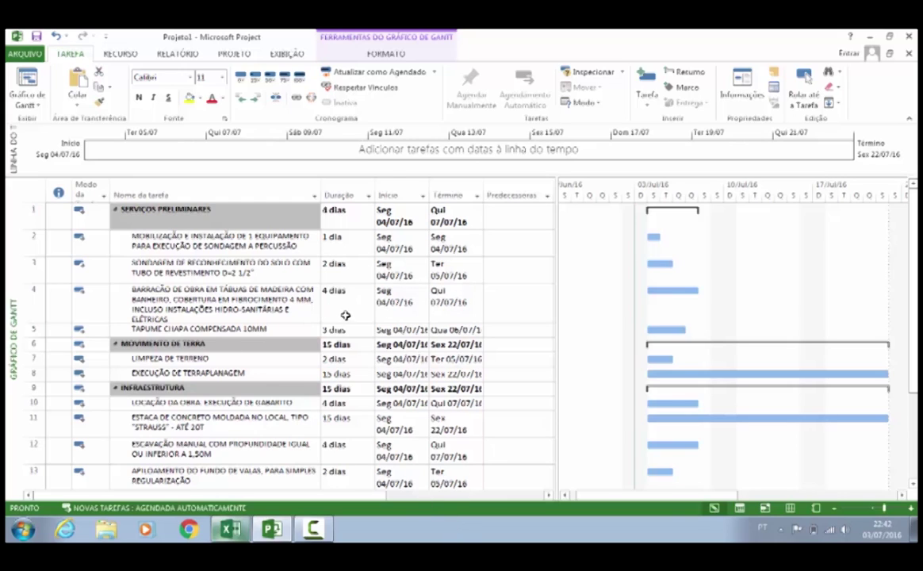
- Link MOBILIZAÇÃO E INSTALAÇÃO DE 1 EQUIPAMENTO (task 2) finish-to-start to SONDAGEM DE RECONHECIMENTO DO SOLO (task 3)
{"action": "left_click", "coordinate": [188, 237]}
{"action": "left_click", "coordinate": [178, 267]}
{"action": "left_click", "coordinate": [237, 242]}
{"action": "left_click", "coordinate": [526, 249]}
{"action": "left_click_drag", "start_coordinate": [655, 237], "coordinate": [656, 264]}
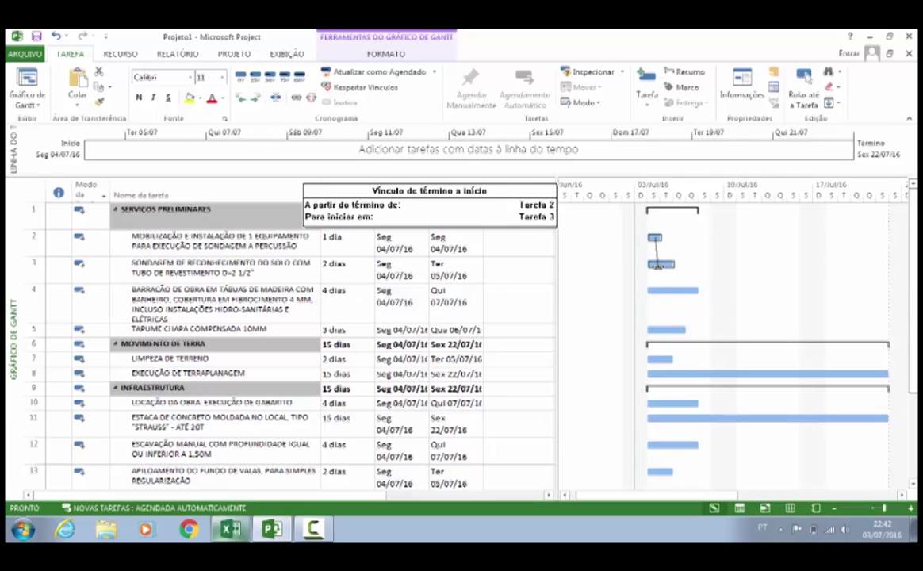
{"action": "left_click_drag", "start_coordinate": [657, 265], "coordinate": [656, 264]}
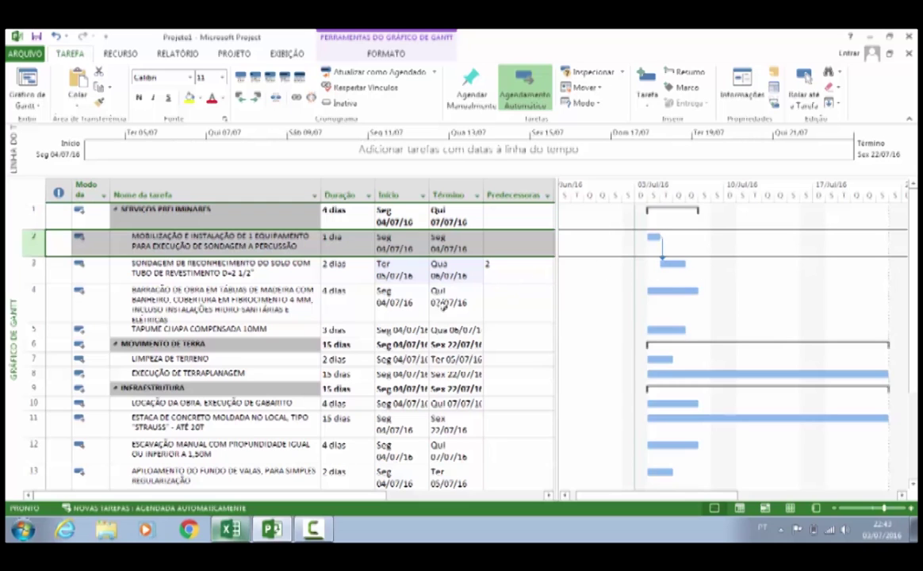
- Link SONDAGEM DE RECONHECIMENTO DO SOLO (task 3) finish-to-start to BARRAÇÃO DE OBRA (task 4)
{"action": "left_click", "coordinate": [259, 264]}
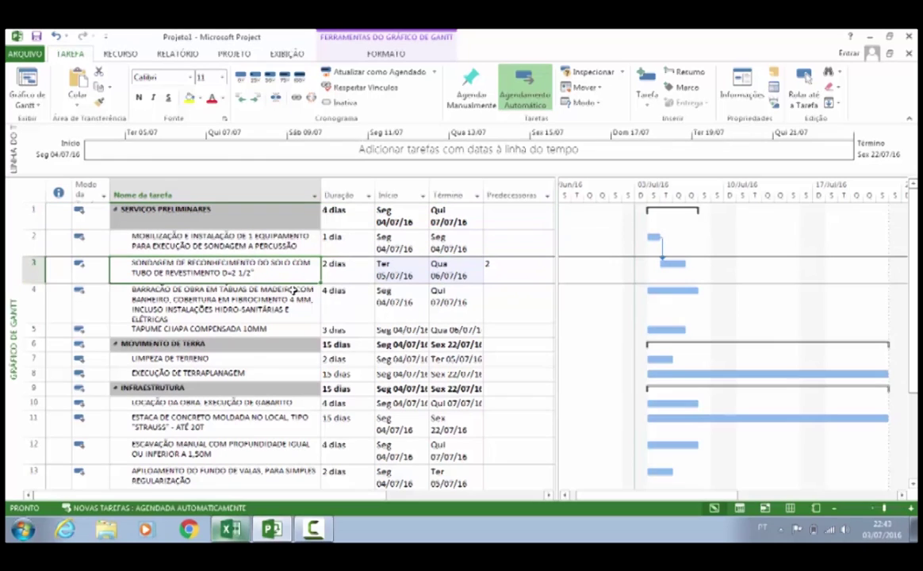
{"action": "left_click", "coordinate": [242, 300]}
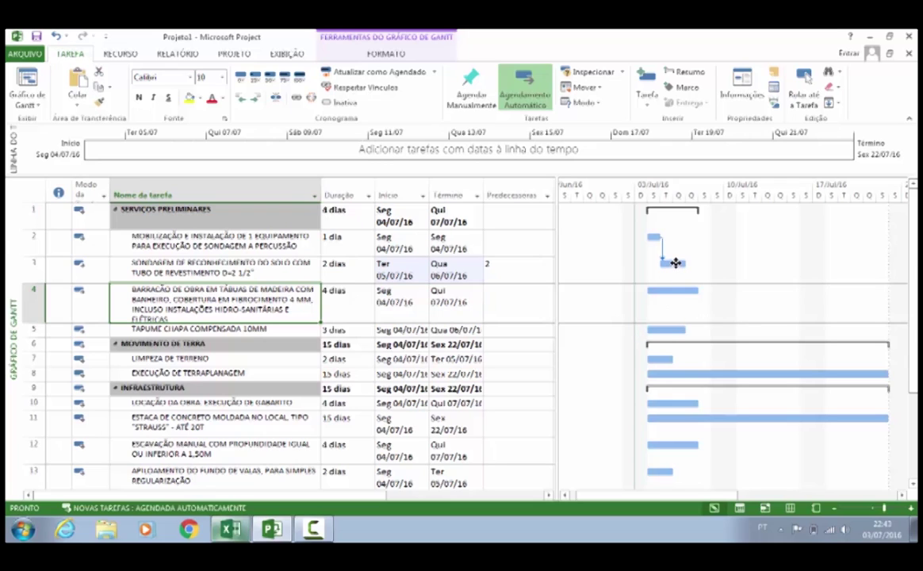
{"action": "left_click_drag", "start_coordinate": [674, 262], "coordinate": [675, 291]}
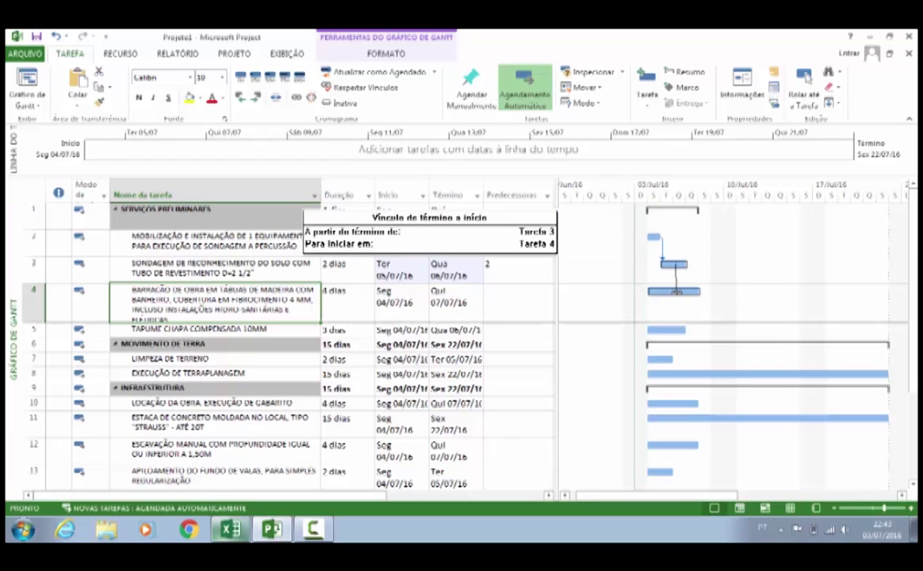
{"action": "left_click_drag", "start_coordinate": [675, 292], "coordinate": [675, 292]}
{"action": "left_click_drag", "start_coordinate": [675, 292], "coordinate": [675, 291]}
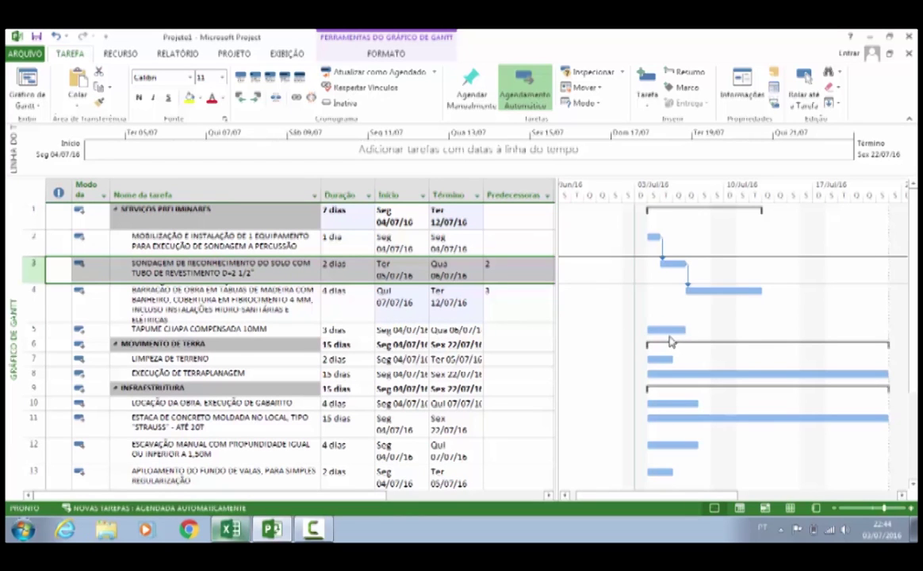
- Link SONDAGEM DE RECONHECIMENTO DO SOLO (task 3) finish-to-start to LIMPEZA DE TERRENO (task 7)
{"action": "left_click", "coordinate": [400, 332]}
{"action": "scroll", "coordinate": [644, 357], "scroll_direction": "down", "scroll_amount": 1}
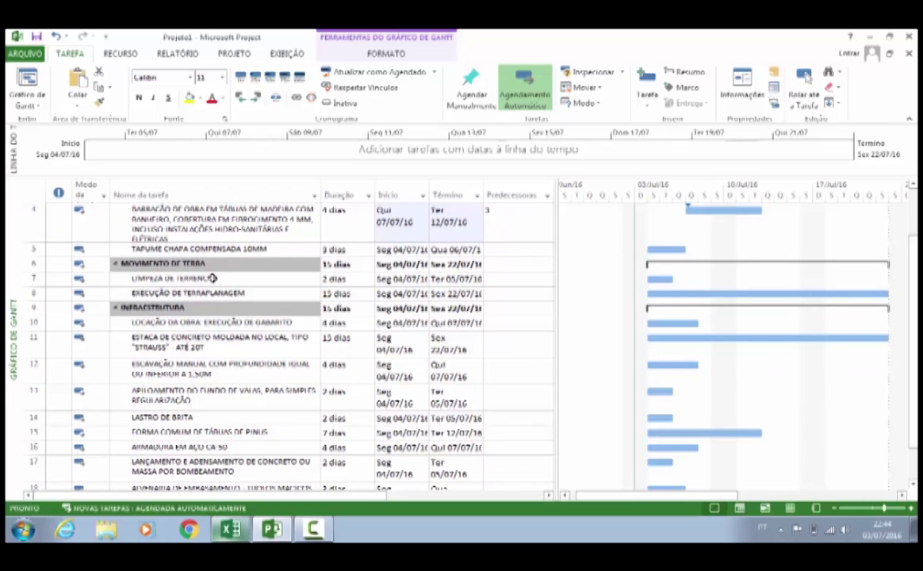
{"action": "scroll", "coordinate": [213, 278], "scroll_direction": "up", "scroll_amount": 1}
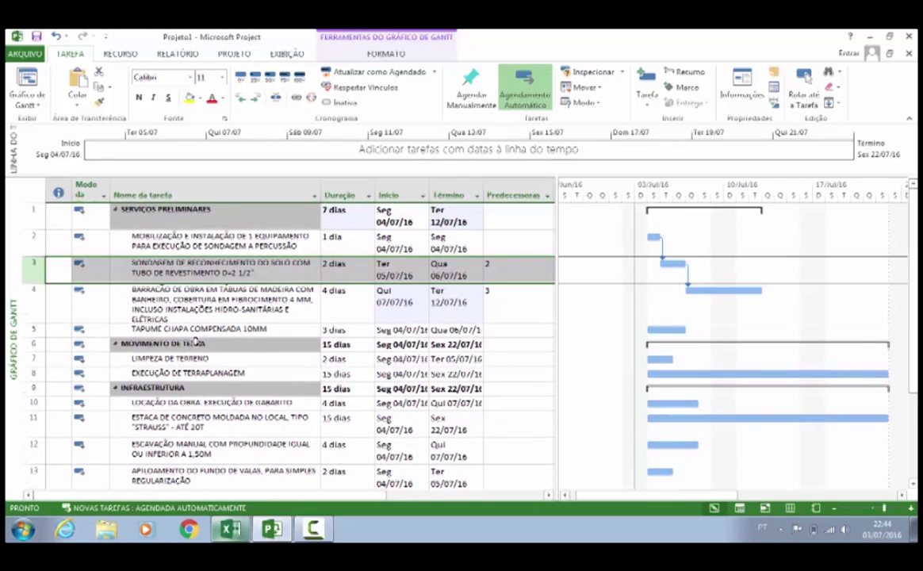
{"action": "left_click", "coordinate": [211, 358]}
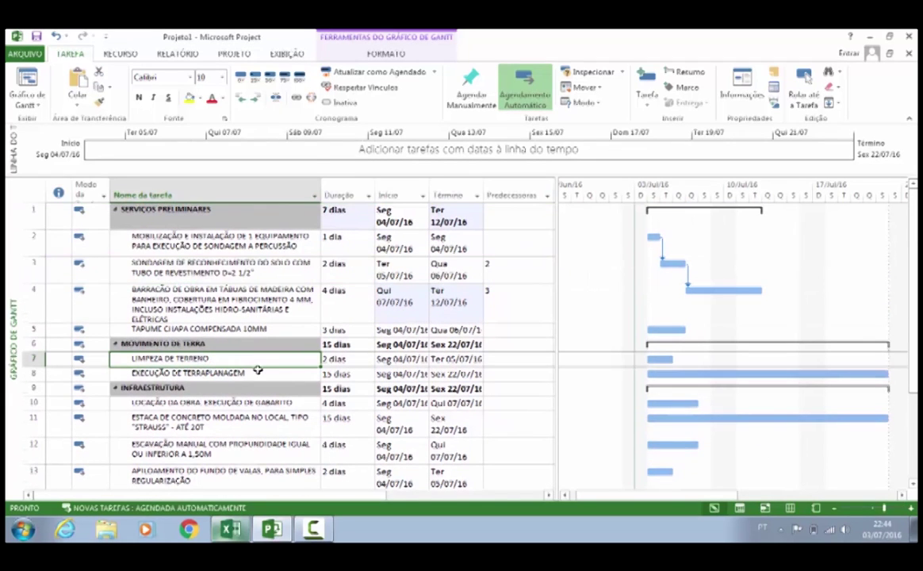
{"action": "scroll", "coordinate": [257, 370], "scroll_direction": "down", "scroll_amount": 1}
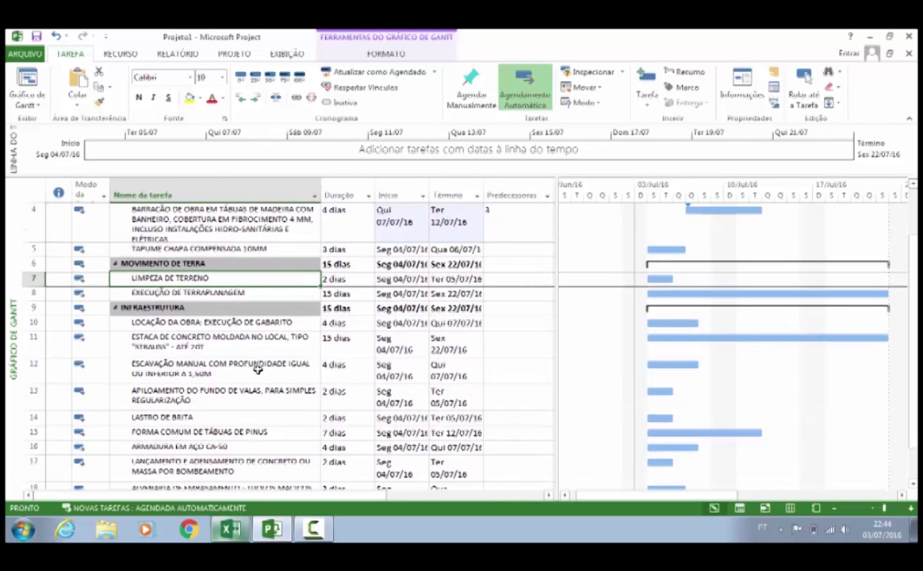
{"action": "scroll", "coordinate": [257, 369], "scroll_direction": "up", "scroll_amount": 1}
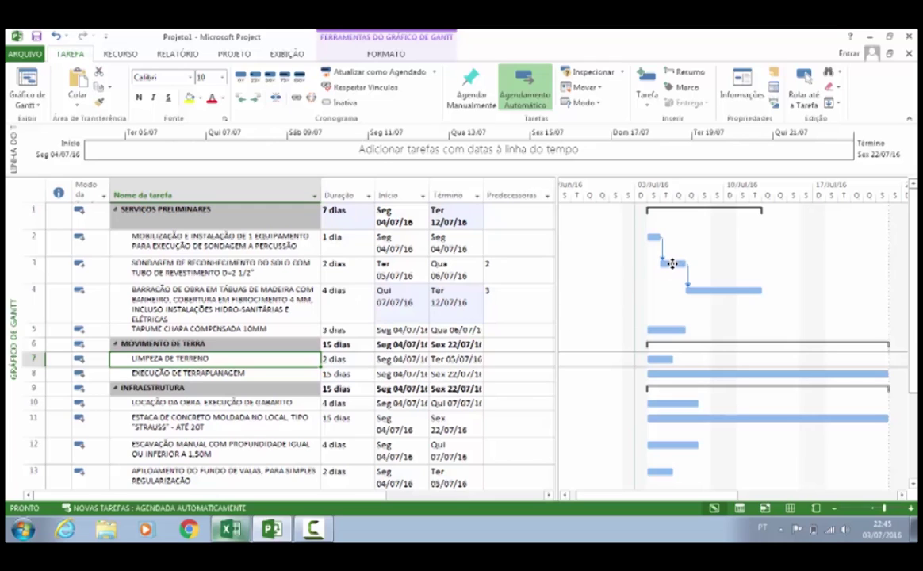
{"action": "mouse_move", "coordinate": [672, 264]}
{"action": "left_click_drag", "start_coordinate": [671, 264], "coordinate": [665, 361]}
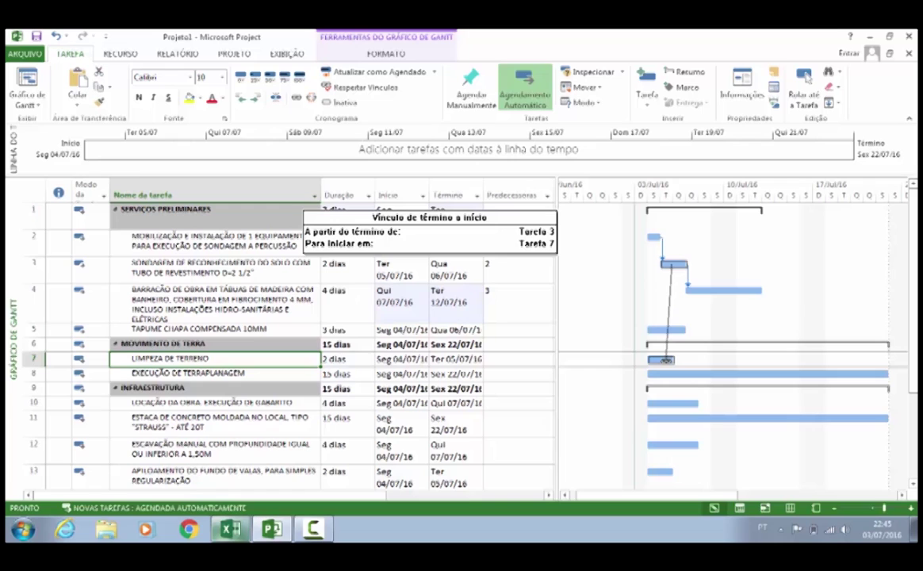
{"action": "left_click_drag", "start_coordinate": [664, 360], "coordinate": [665, 364]}
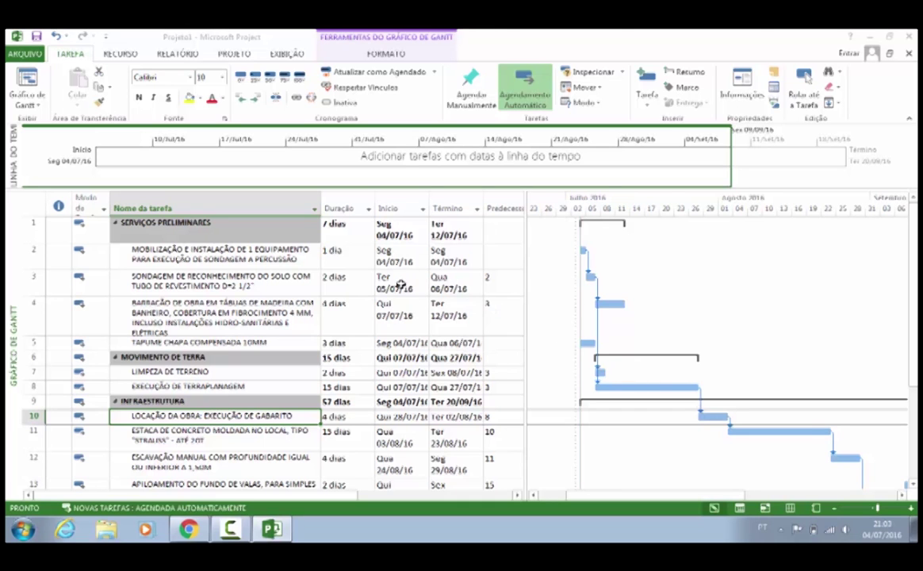
- Examine the predecessor links and Gantt bars of the whole schedule, especially MOVIMENTO DE TERRA and EXECUÇÃO DE TERRAPLANAGEM
{"action": "scroll", "coordinate": [365, 274], "scroll_direction": "down", "scroll_amount": 3}
{"action": "scroll", "coordinate": [349, 364], "scroll_direction": "up", "scroll_amount": 3}
{"action": "scroll", "coordinate": [361, 274], "scroll_direction": "down", "scroll_amount": 2}
{"action": "scroll", "coordinate": [776, 295], "scroll_direction": "up", "scroll_amount": 2}
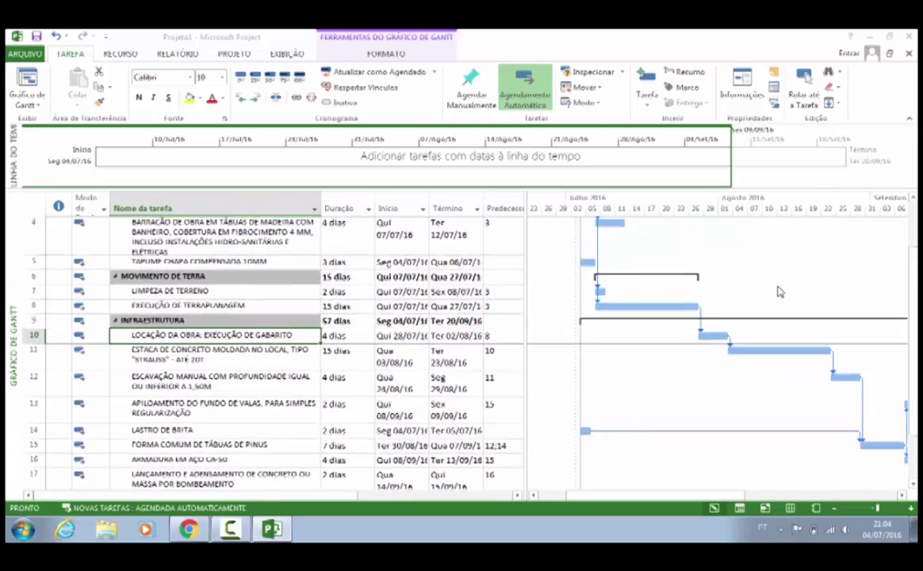
{"action": "scroll", "coordinate": [781, 321], "scroll_direction": "down", "scroll_amount": 3}
{"action": "scroll", "coordinate": [539, 329], "scroll_direction": "up", "scroll_amount": 3}
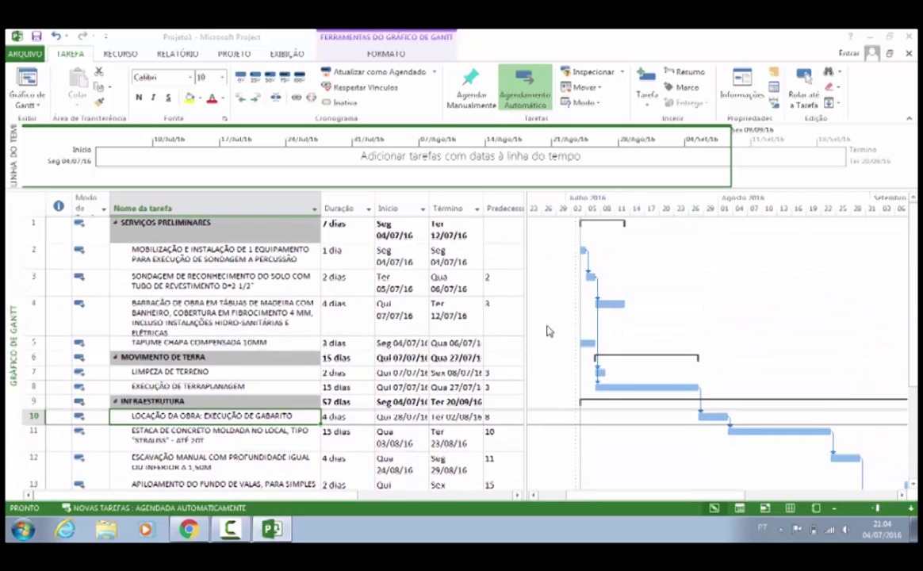
{"action": "left_click", "coordinate": [210, 357]}
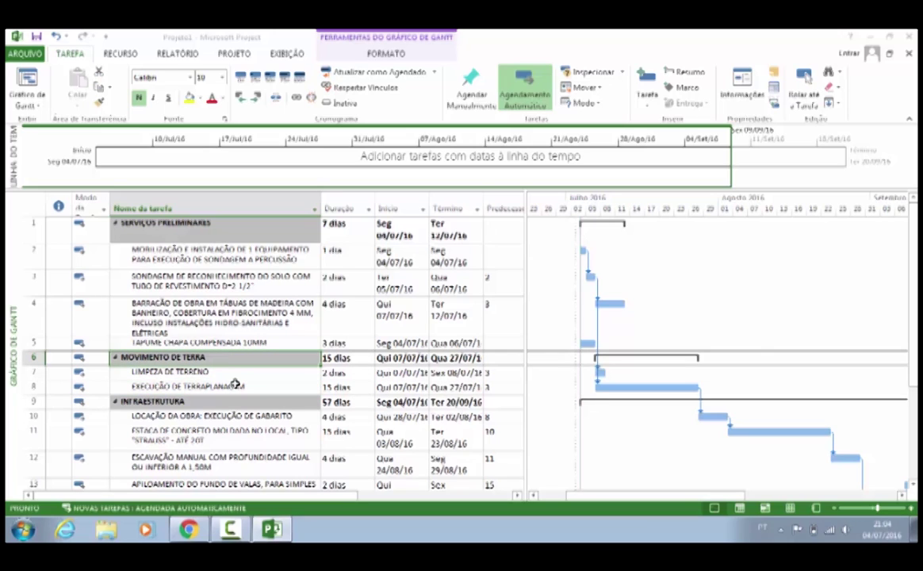
{"action": "left_click", "coordinate": [237, 384]}
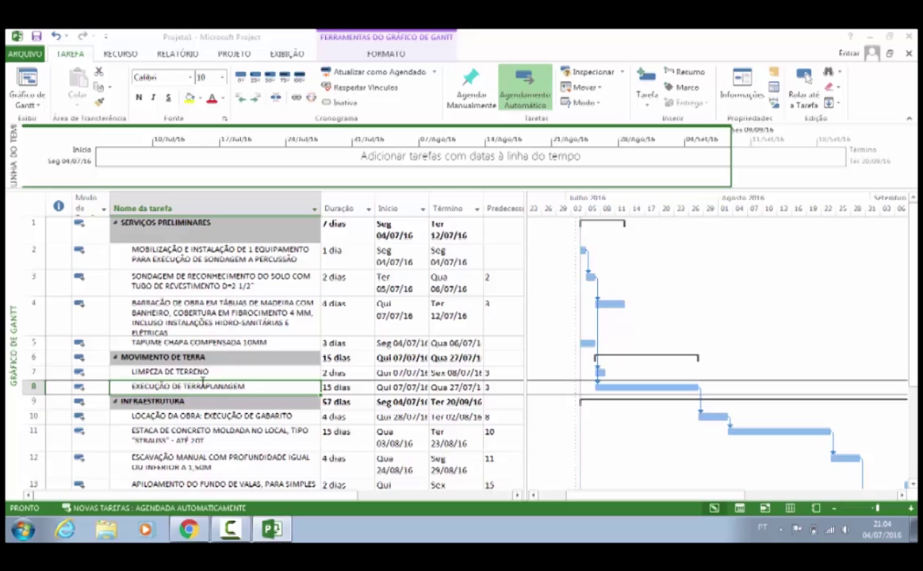
{"action": "left_click", "coordinate": [170, 354]}
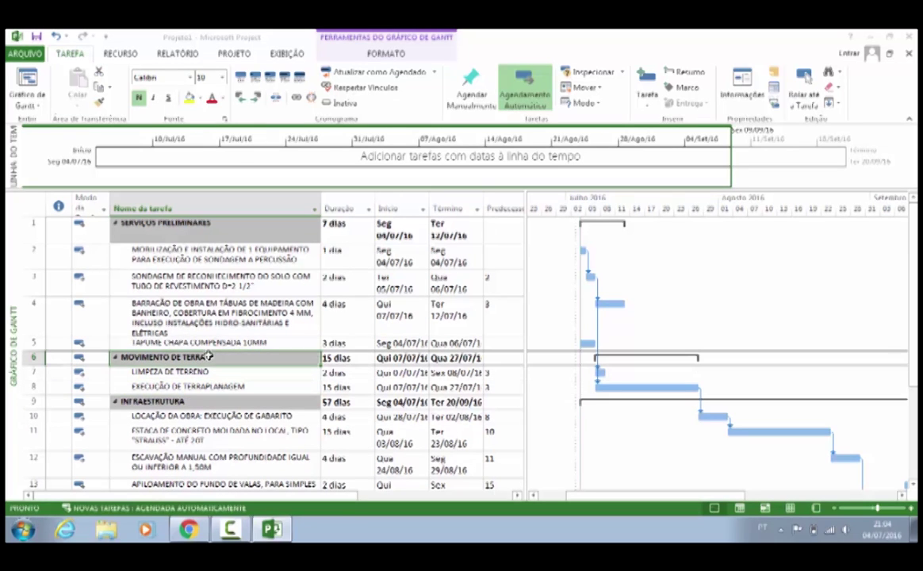
- Insert a new task above MOVIMENTO DE TERRA and name it CONCLUSÃO DOS SERVIÇOS PRELIMINARES
{"action": "right_click", "coordinate": [212, 360]}
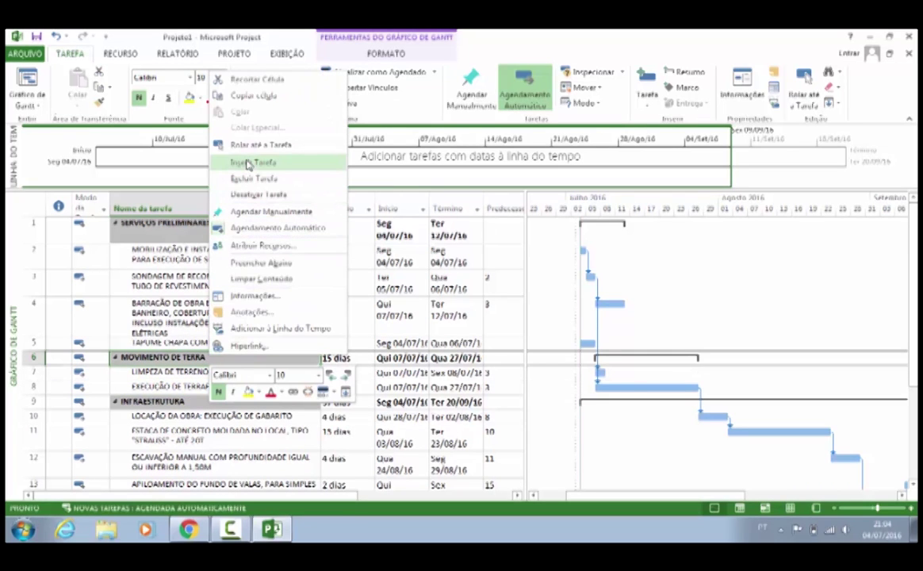
{"action": "left_click", "coordinate": [248, 164]}
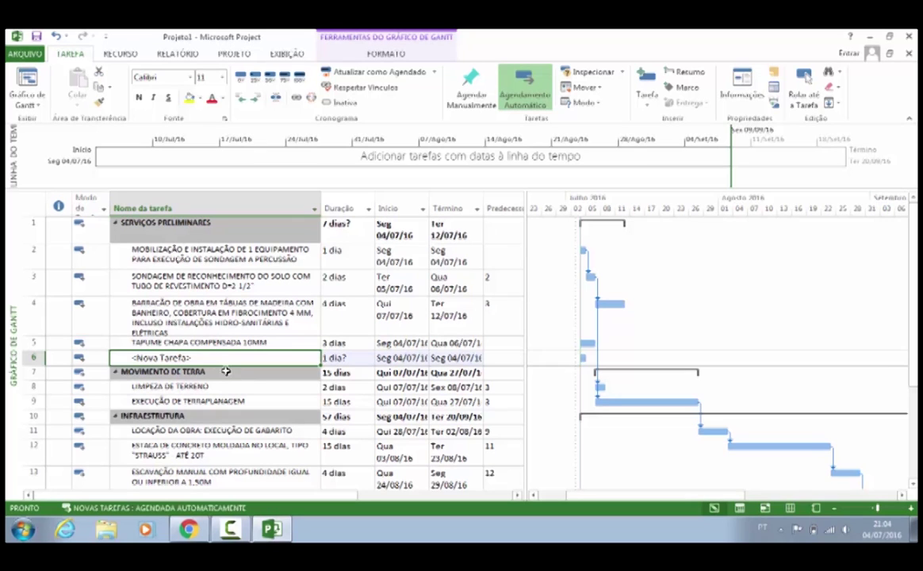
{"action": "type", "text": "C"}
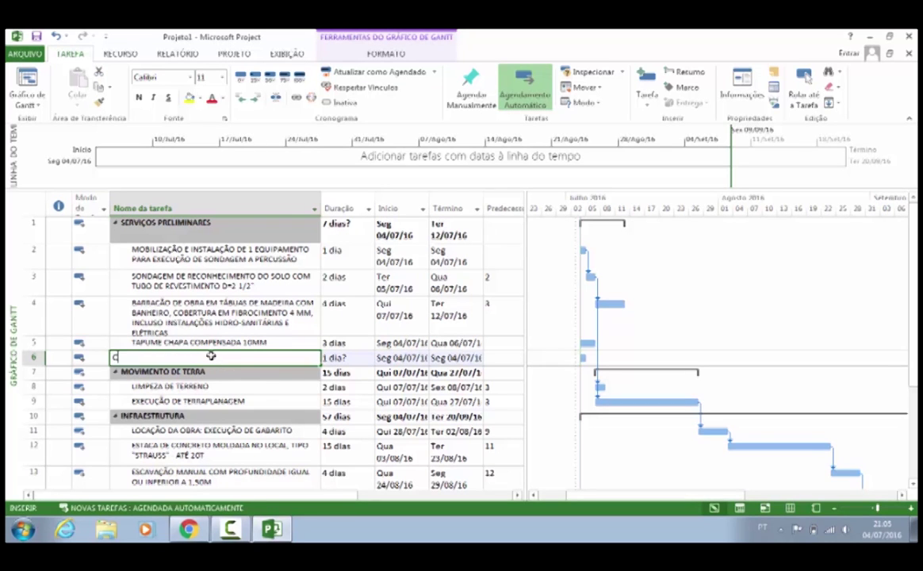
{"action": "type", "text": "ONCLU"}
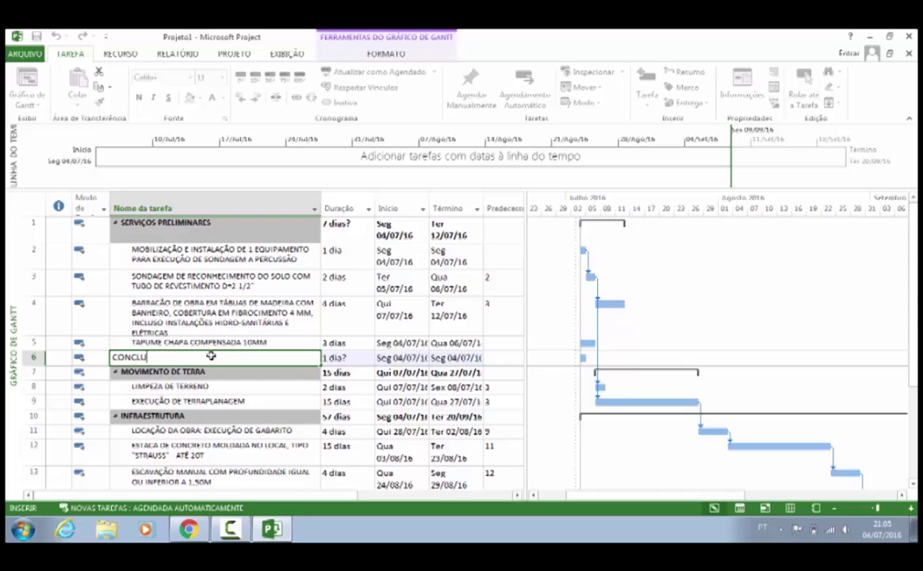
{"action": "type", "text": "SÃP"}
{"action": "key", "text": "BackSpace"}
{"action": "key", "text": "BackSpace"}
{"action": "type", "text": "ÃO DOS SERVIÇOS"}
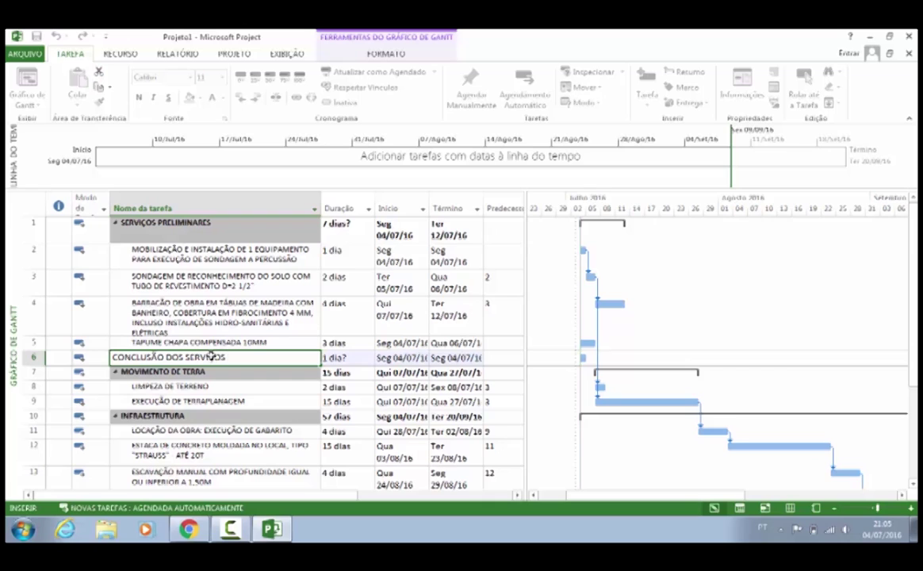
{"action": "type", "text": " PRELIMINARES"}
{"action": "key", "text": "Return"}
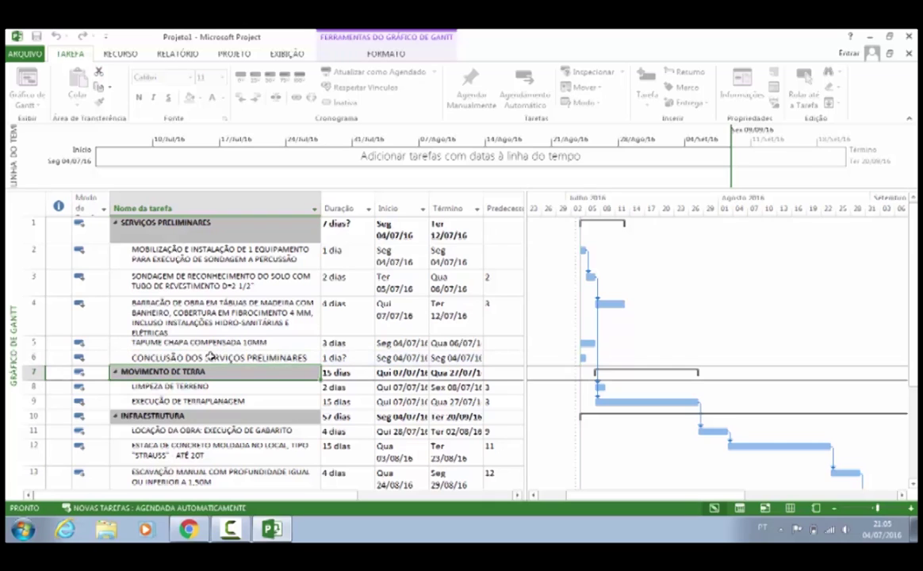
- Set the duration of CONCLUSÃO DOS SERVIÇOS PRELIMINARES to 0 days to make it a milestone
{"action": "left_click", "coordinate": [246, 356]}
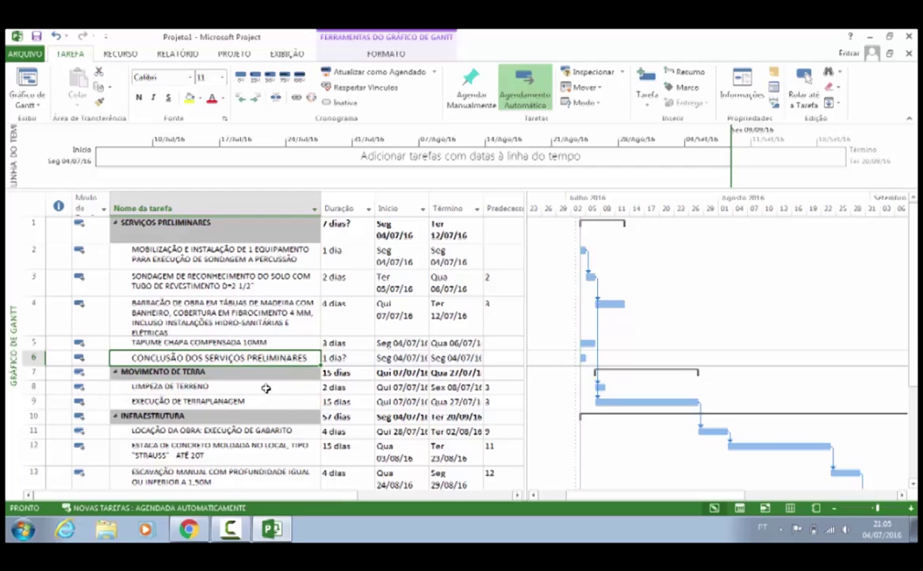
{"action": "left_click", "coordinate": [259, 385]}
{"action": "left_click", "coordinate": [279, 358]}
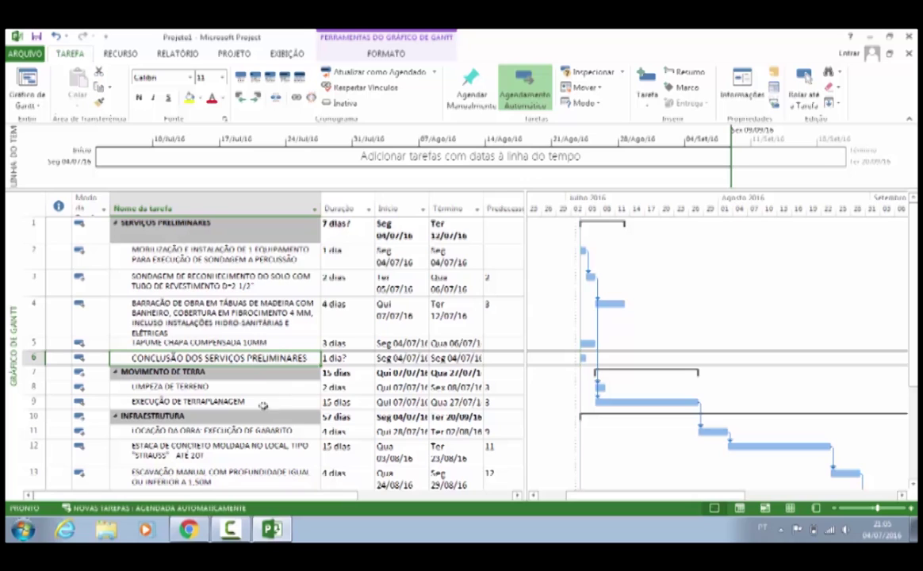
{"action": "left_click", "coordinate": [349, 358]}
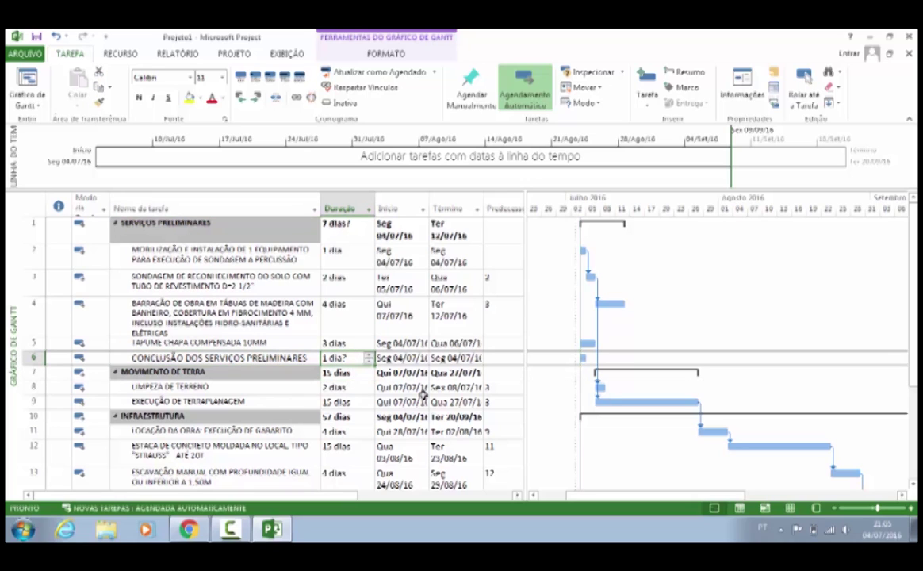
{"action": "type", "text": "0"}
{"action": "key", "text": "Return"}
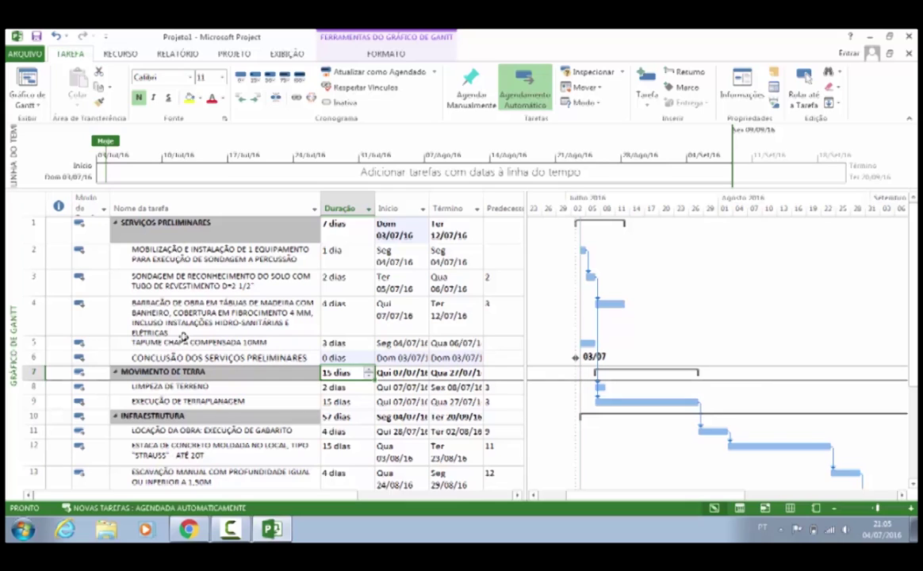
- Link tasks 2 to 6 under SERVIÇOS PRELIMINARES in a finish-to-start sequence ending at the CONCLUSÃO DOS SERVIÇOS PRELIMINARES milestone
{"action": "left_click_drag", "start_coordinate": [183, 252], "coordinate": [191, 358]}
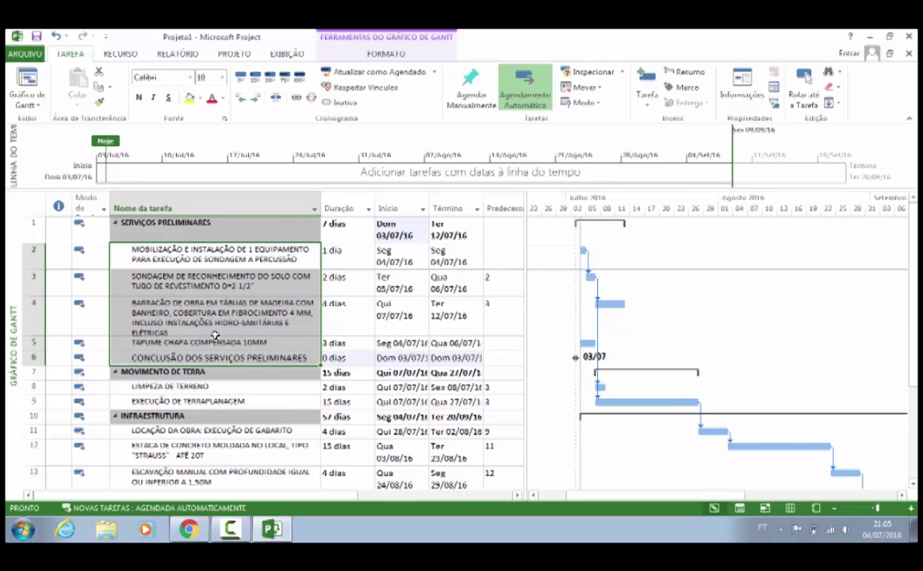
{"action": "left_click", "coordinate": [295, 99]}
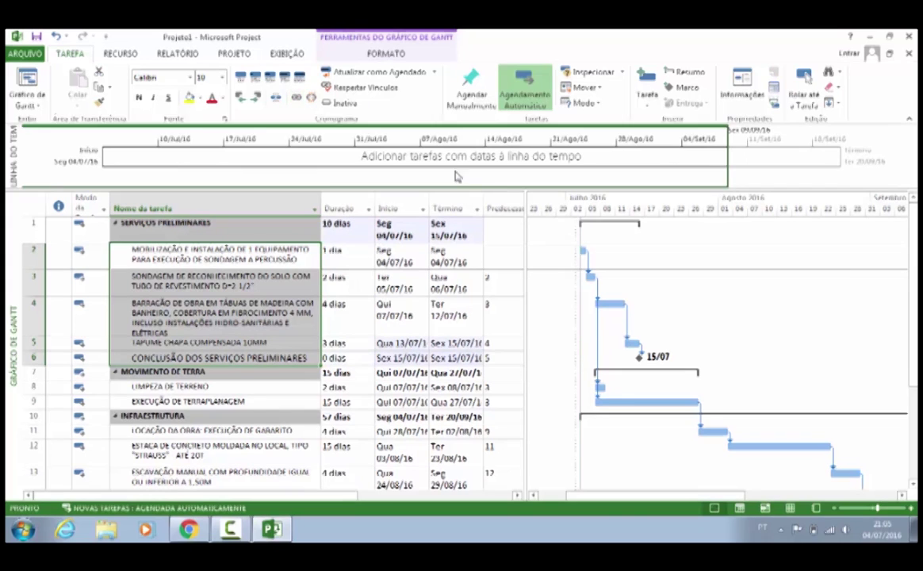
{"action": "left_click", "coordinate": [255, 358]}
{"action": "left_click", "coordinate": [640, 356]}
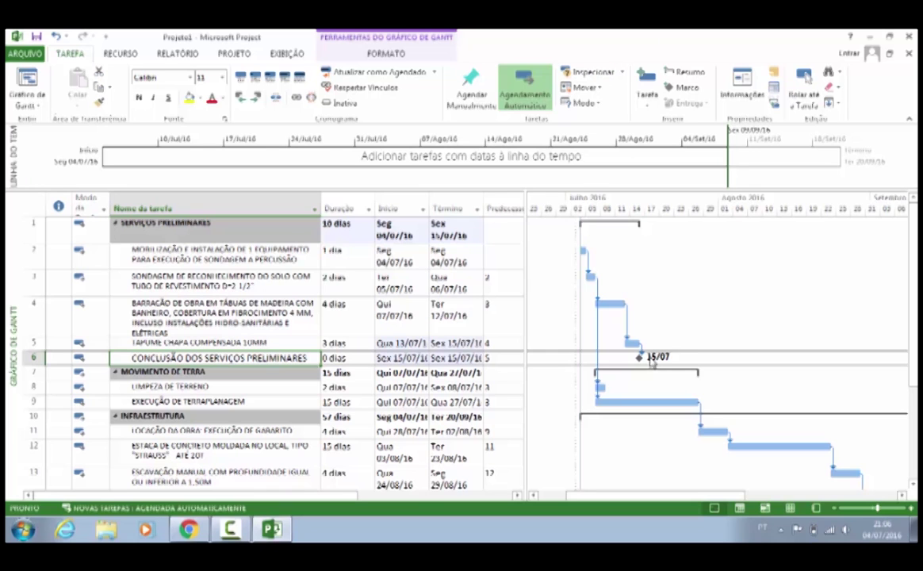
{"action": "scroll", "coordinate": [586, 311], "scroll_direction": "down", "scroll_amount": 2}
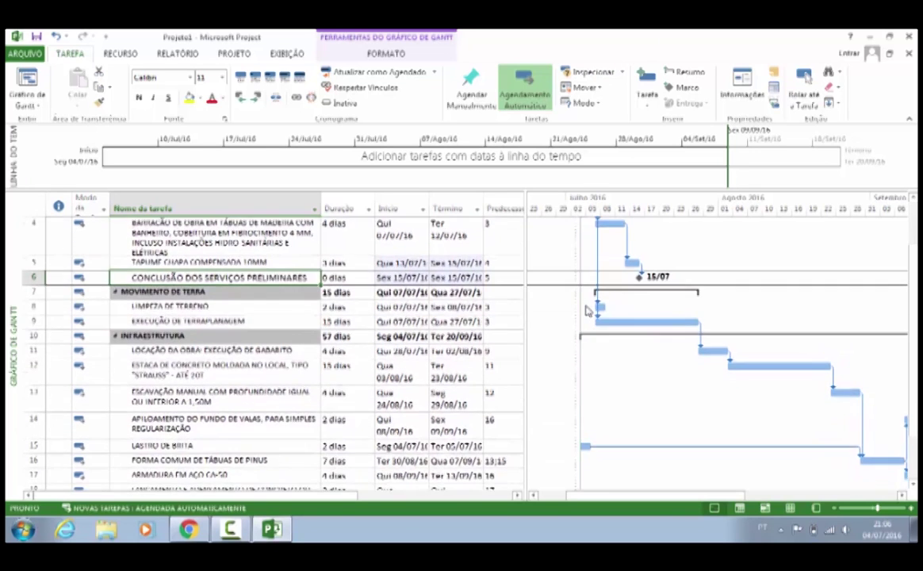
{"action": "scroll", "coordinate": [211, 345], "scroll_direction": "up", "scroll_amount": 2}
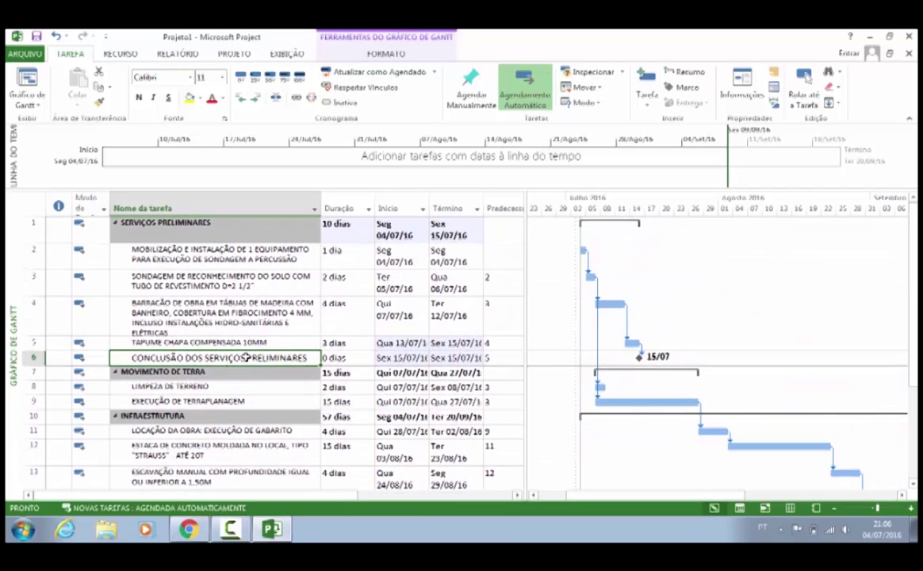
- Insert a new task above INFRAESTRUTURA and name it CONCLUSÃO DO MOVIMENTO DE TERRA
{"action": "left_click", "coordinate": [203, 417]}
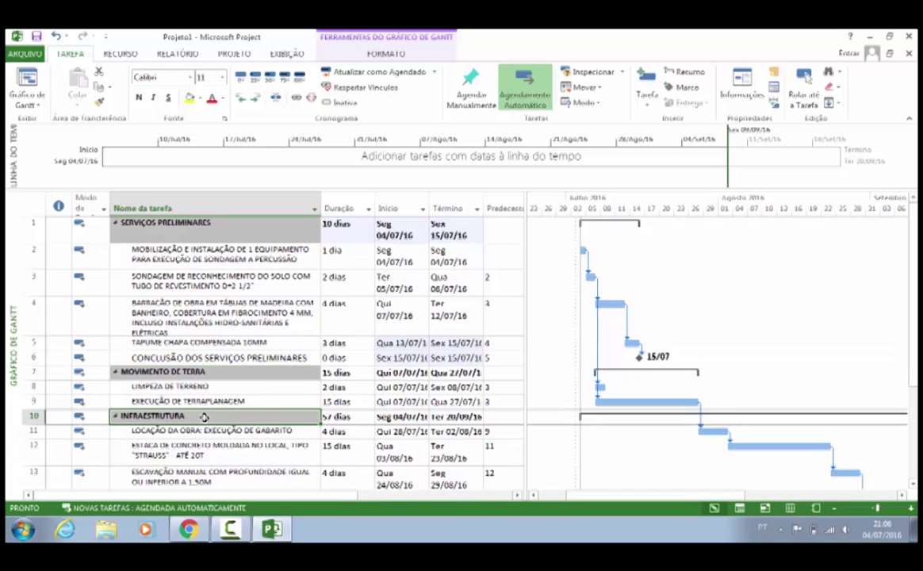
{"action": "right_click", "coordinate": [203, 417]}
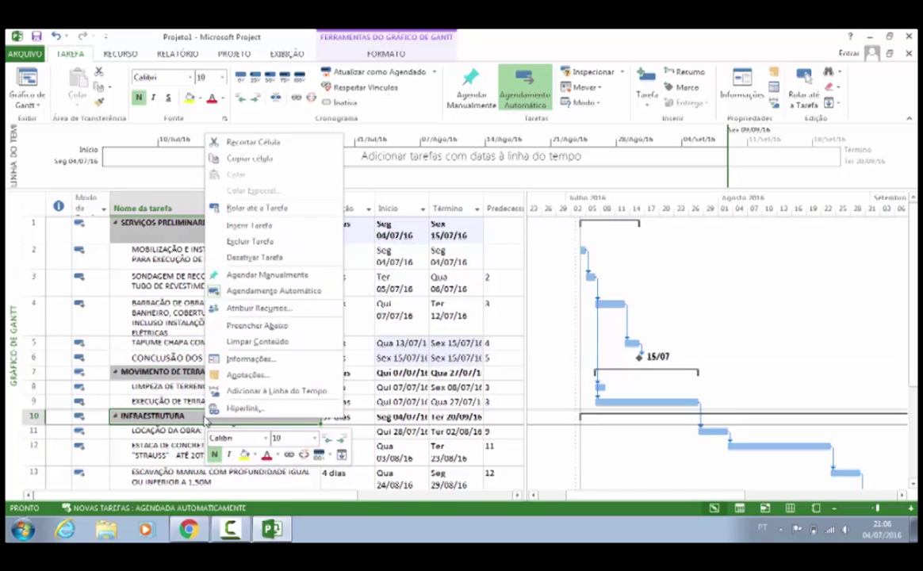
{"action": "left_click", "coordinate": [234, 228]}
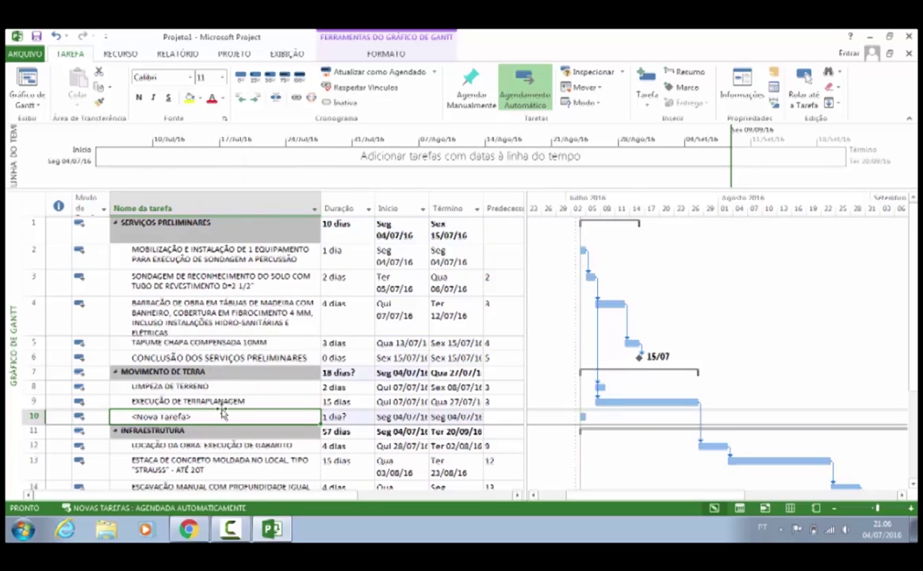
{"action": "type", "text": "CONCLUSÃO "}
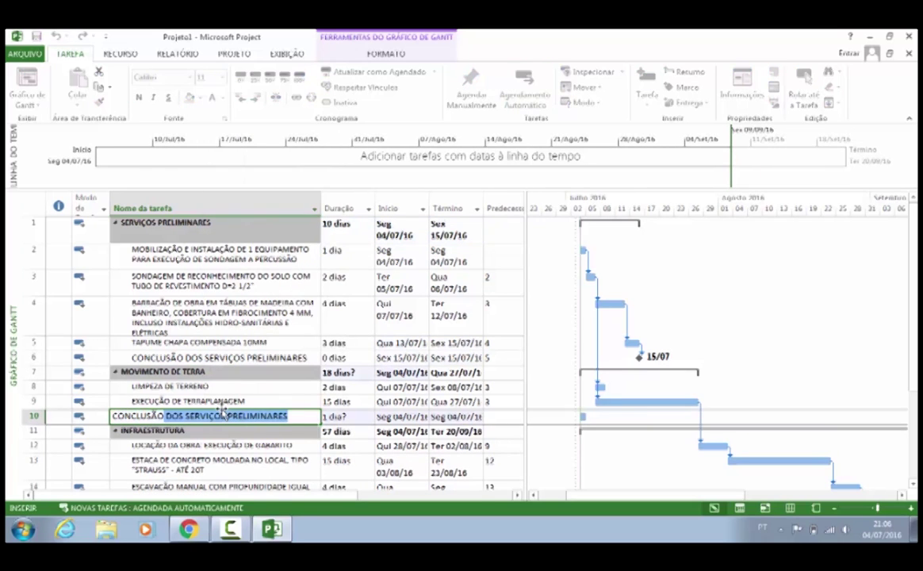
{"action": "type", "text": "DO MOVIMENTO DE TERRA"}
{"action": "key", "text": "Return"}
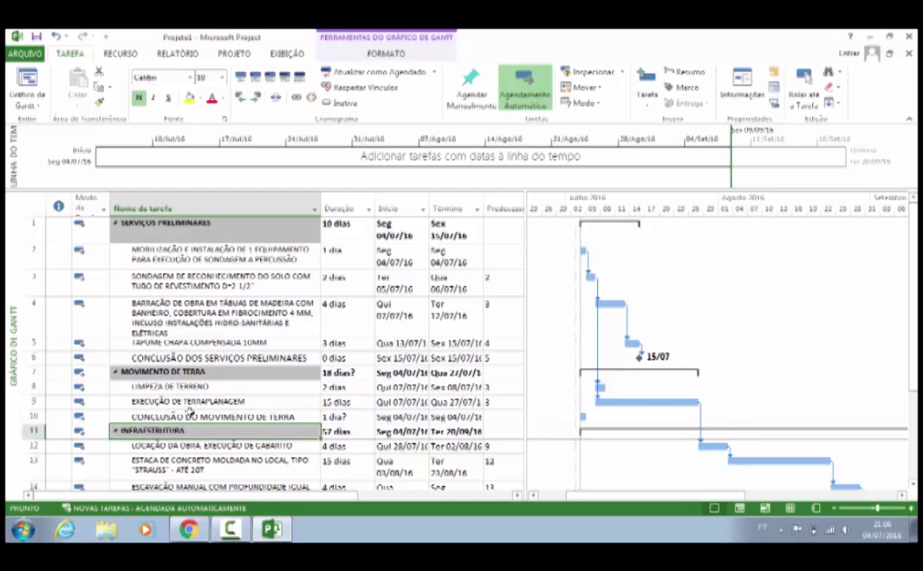
- Set the duration of CONCLUSÃO DO MOVIMENTO DE TERRA to 0 days and link tasks 8 to 10 in a finish-to-start sequence
{"action": "left_click", "coordinate": [269, 416]}
{"action": "left_click", "coordinate": [358, 417]}
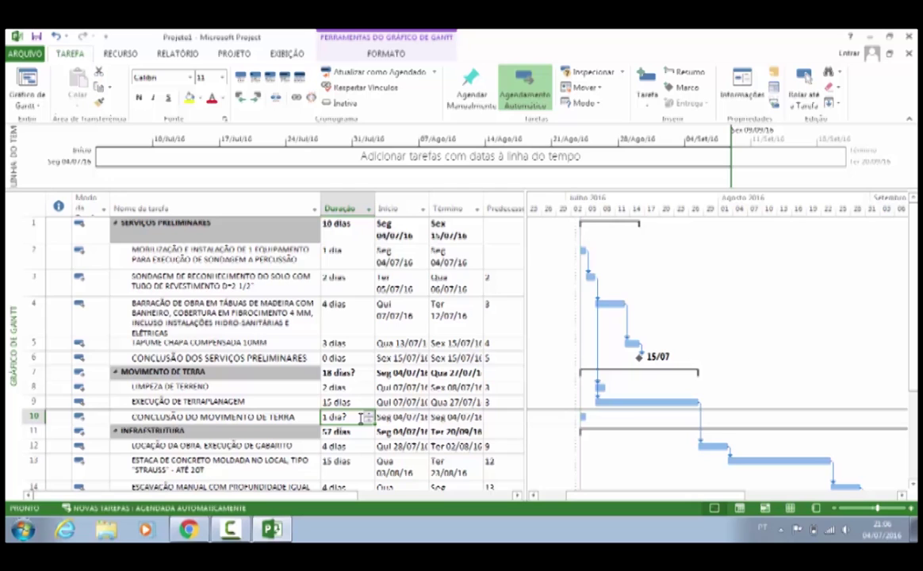
{"action": "type", "text": "0"}
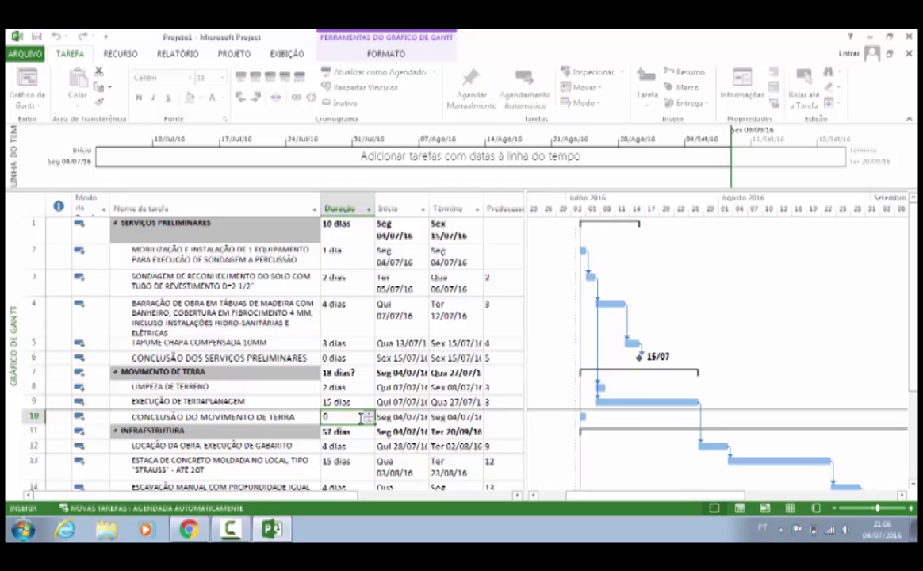
{"action": "key", "text": "Return"}
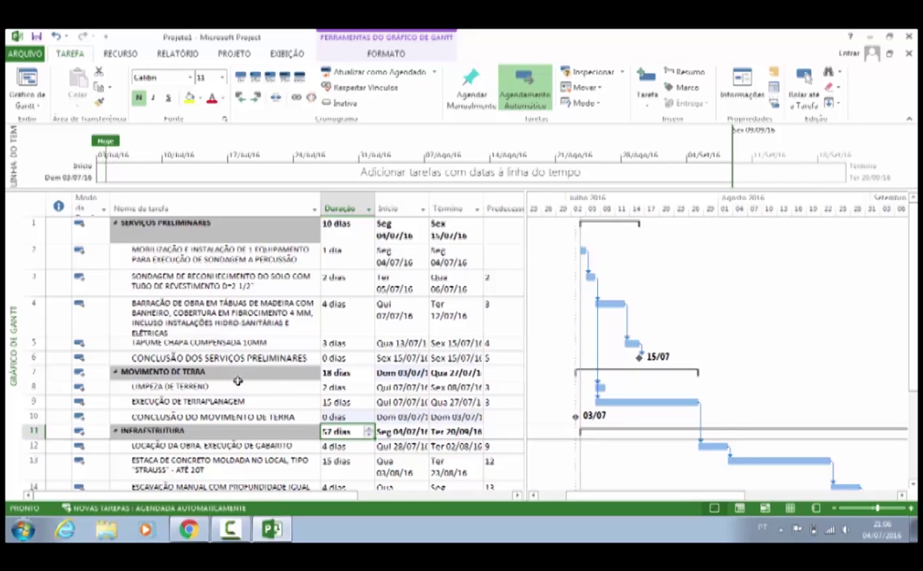
{"action": "left_click_drag", "start_coordinate": [237, 382], "coordinate": [238, 412]}
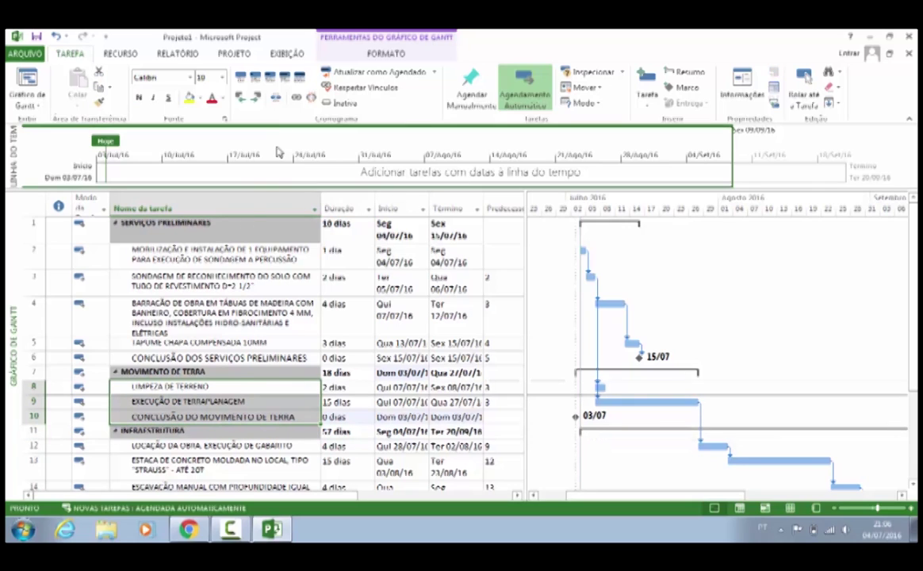
{"action": "left_click", "coordinate": [297, 101]}
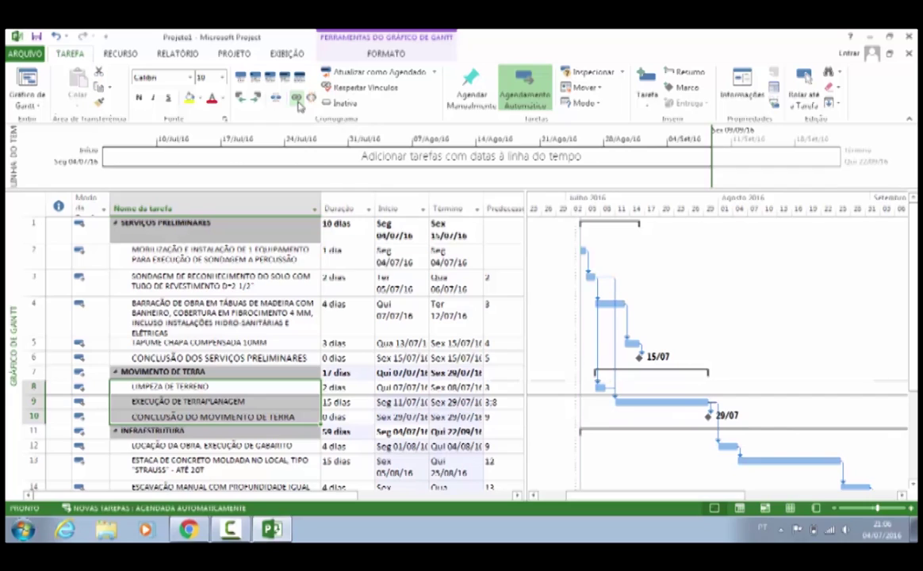